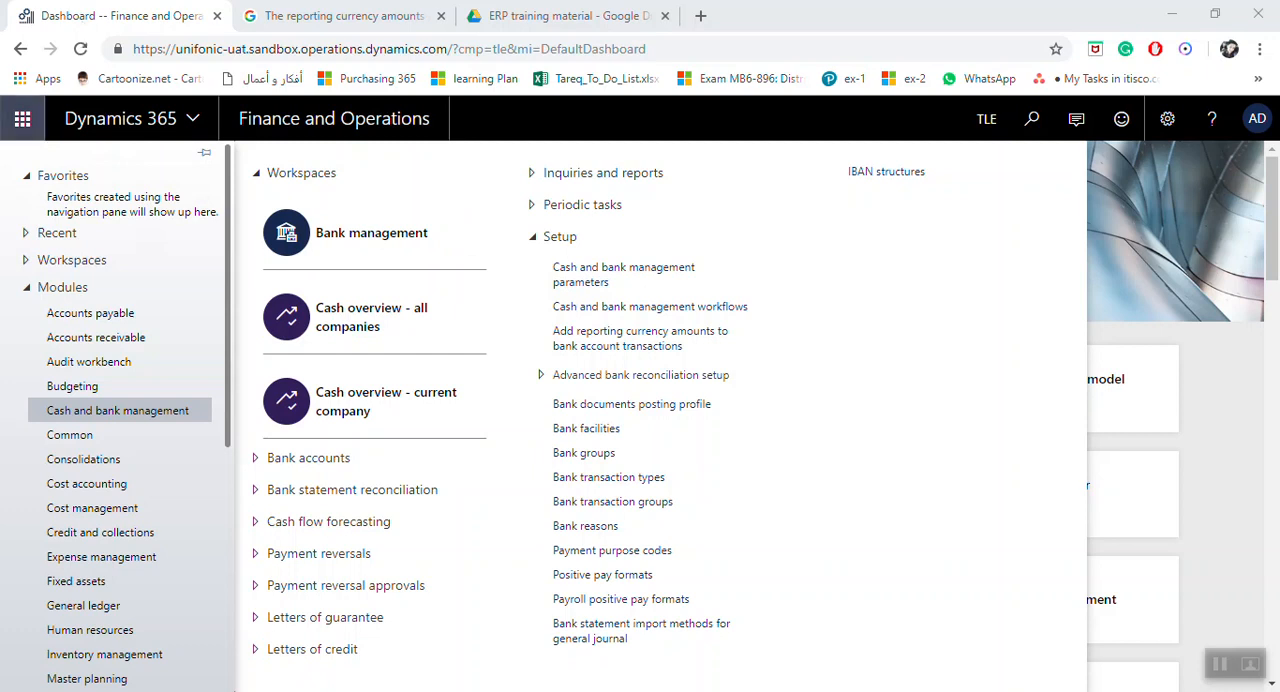
Step: Open the bank transaction types setup page of the Cash and bank management module
click(143, 411)
click(143, 411)
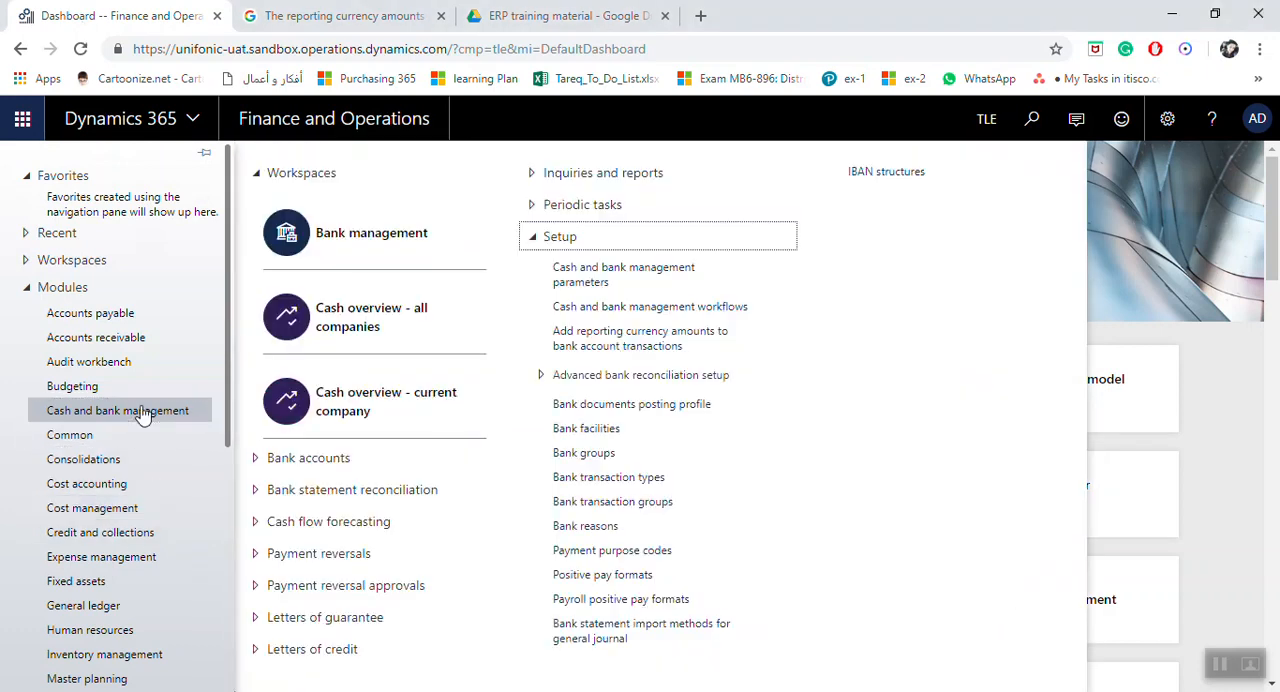
click(527, 240)
click(527, 240)
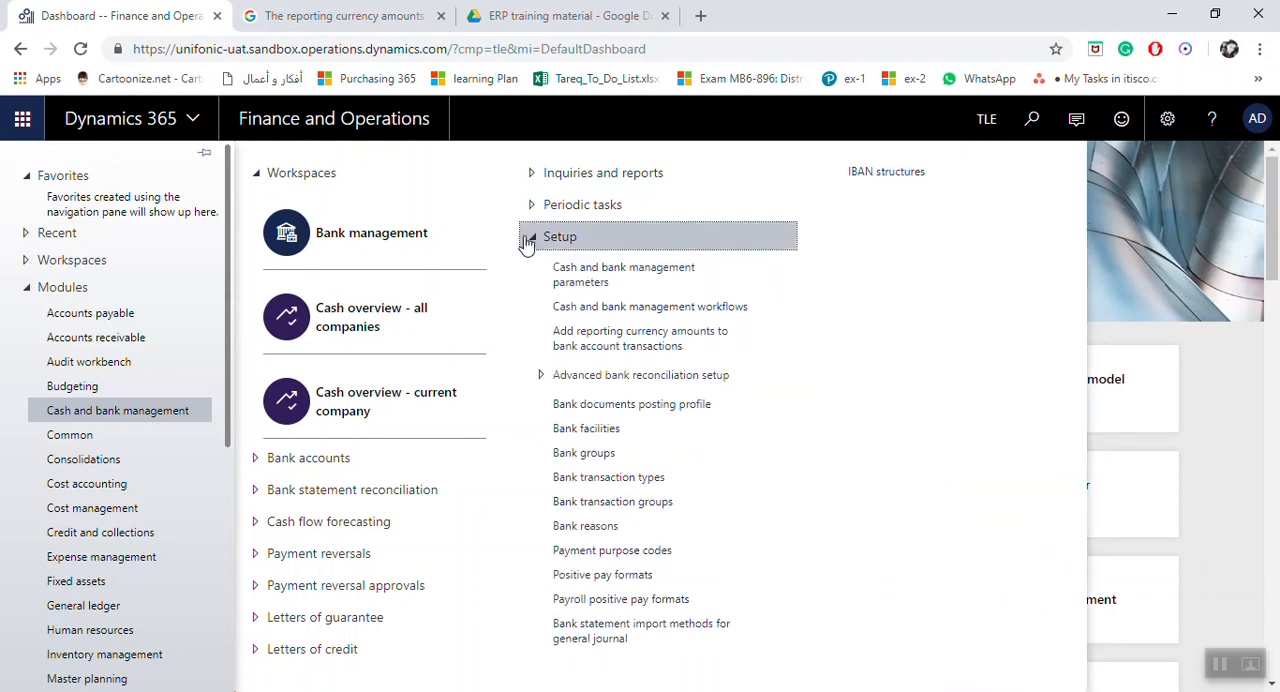
click(668, 480)
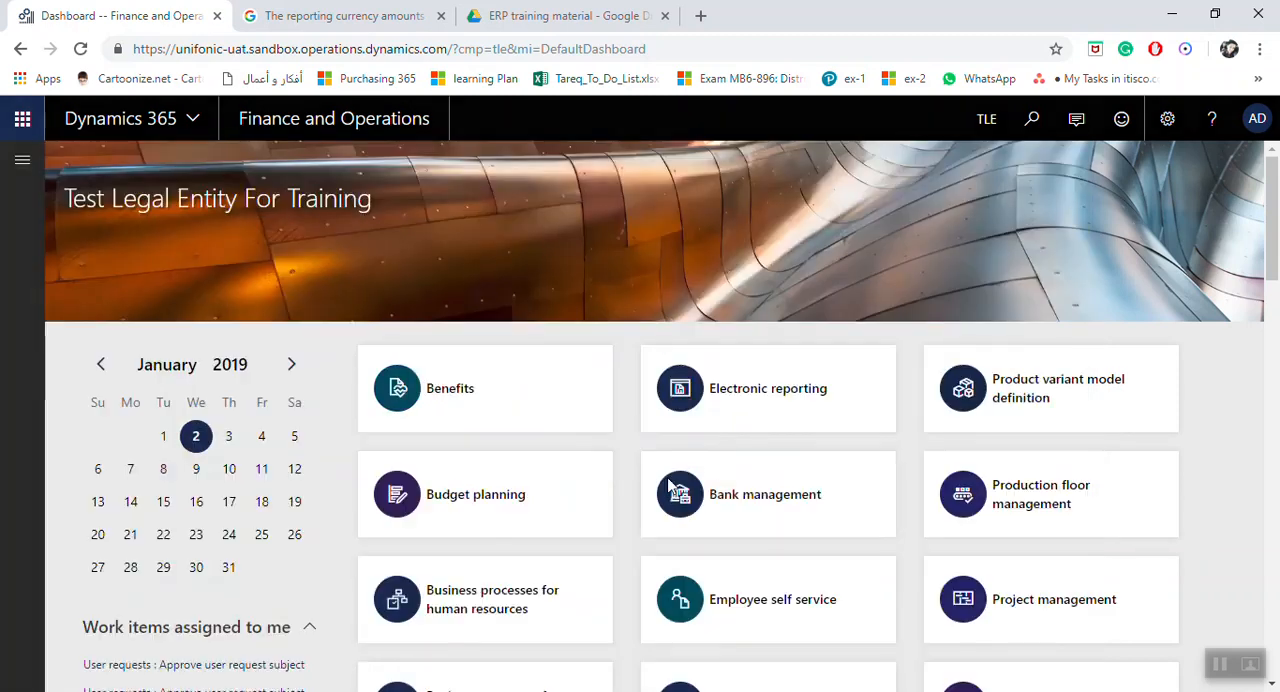
Step: Create a bank transaction type with code BCH and name Bank Charges, widening the code column to show its full heading
click(141, 163)
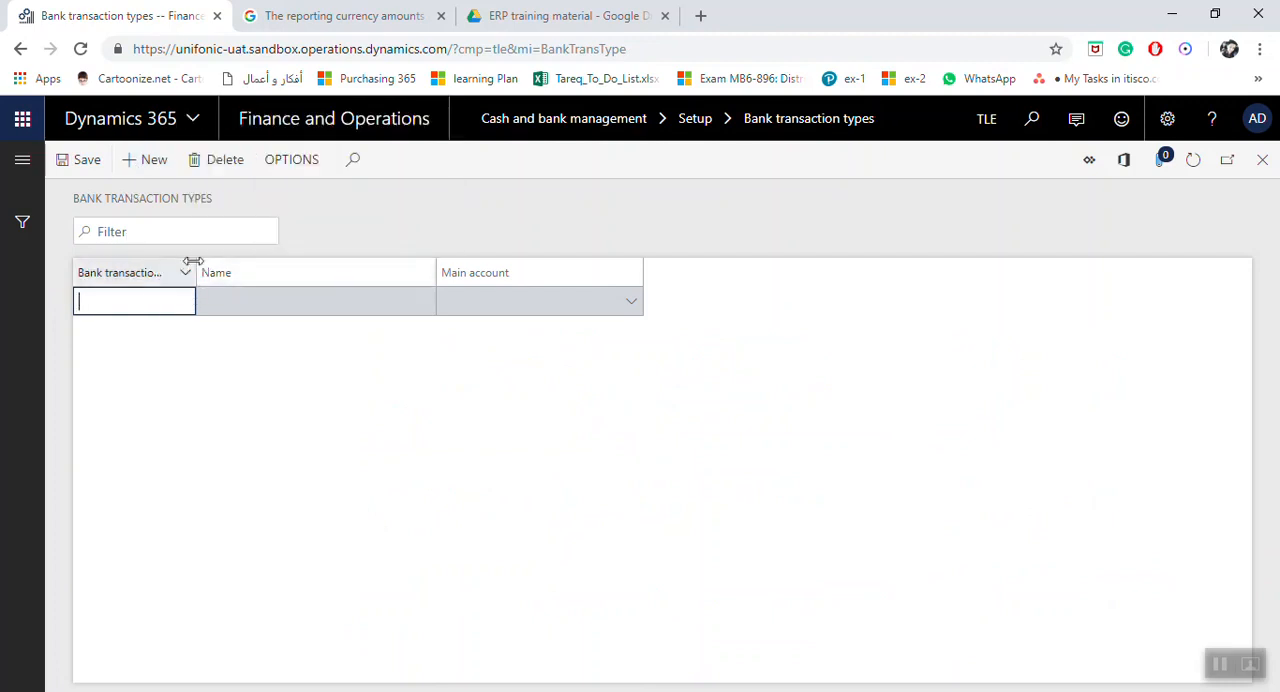
drag(195, 270, 224, 270)
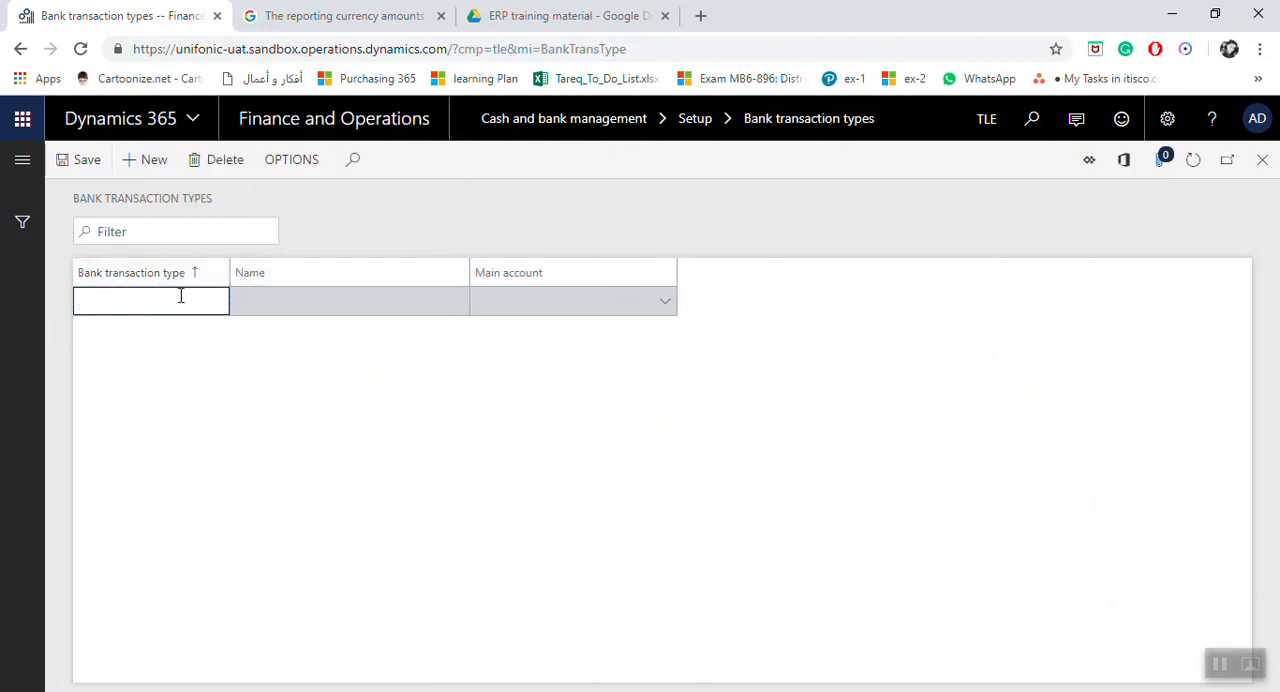
text(B)
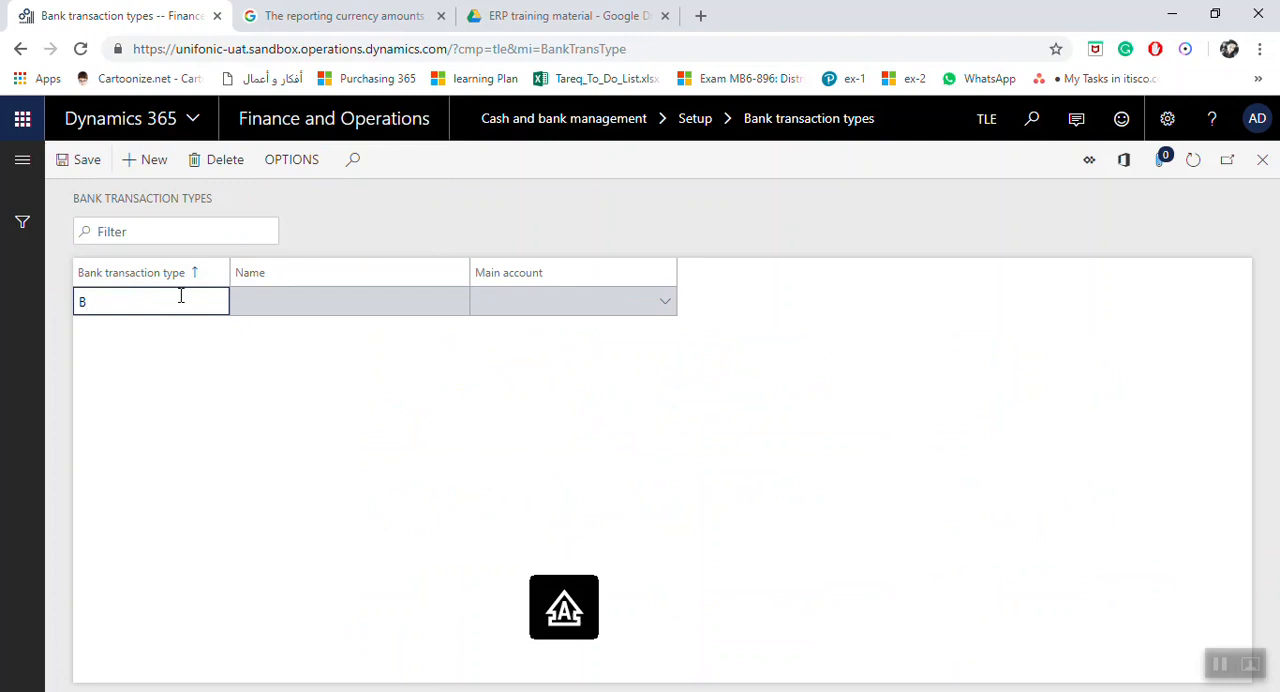
text(CH)
key(Tab)
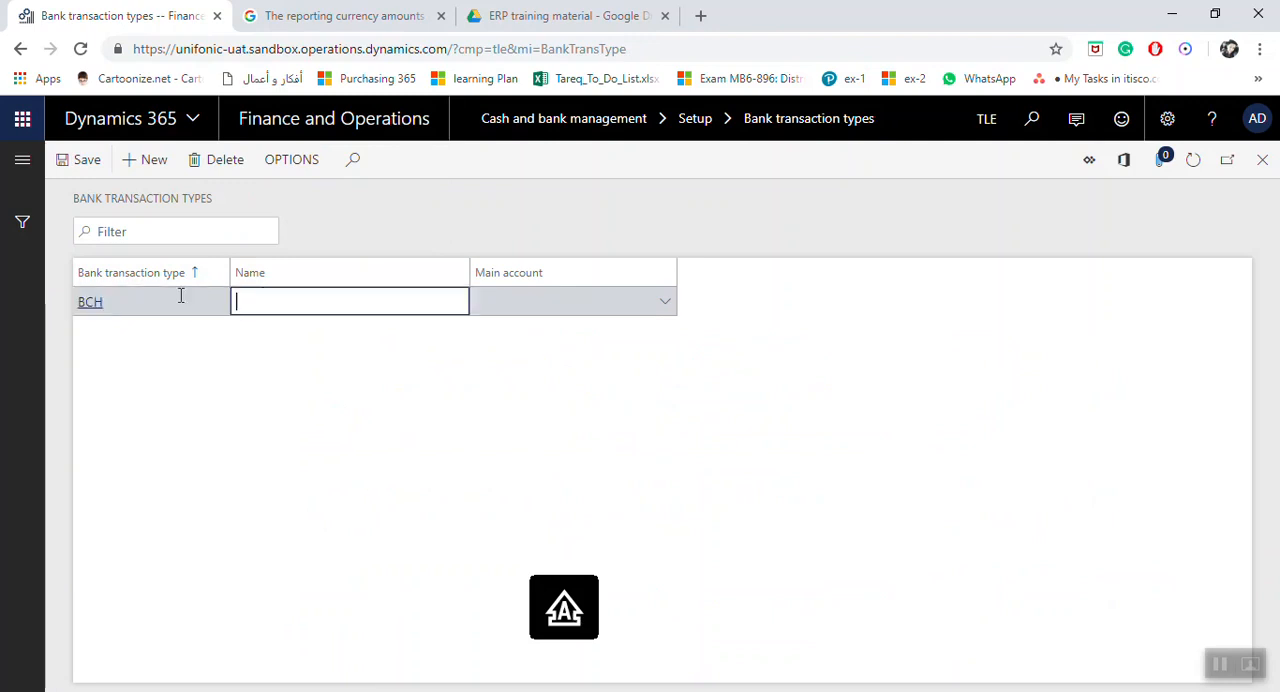
text(Bank Charges)
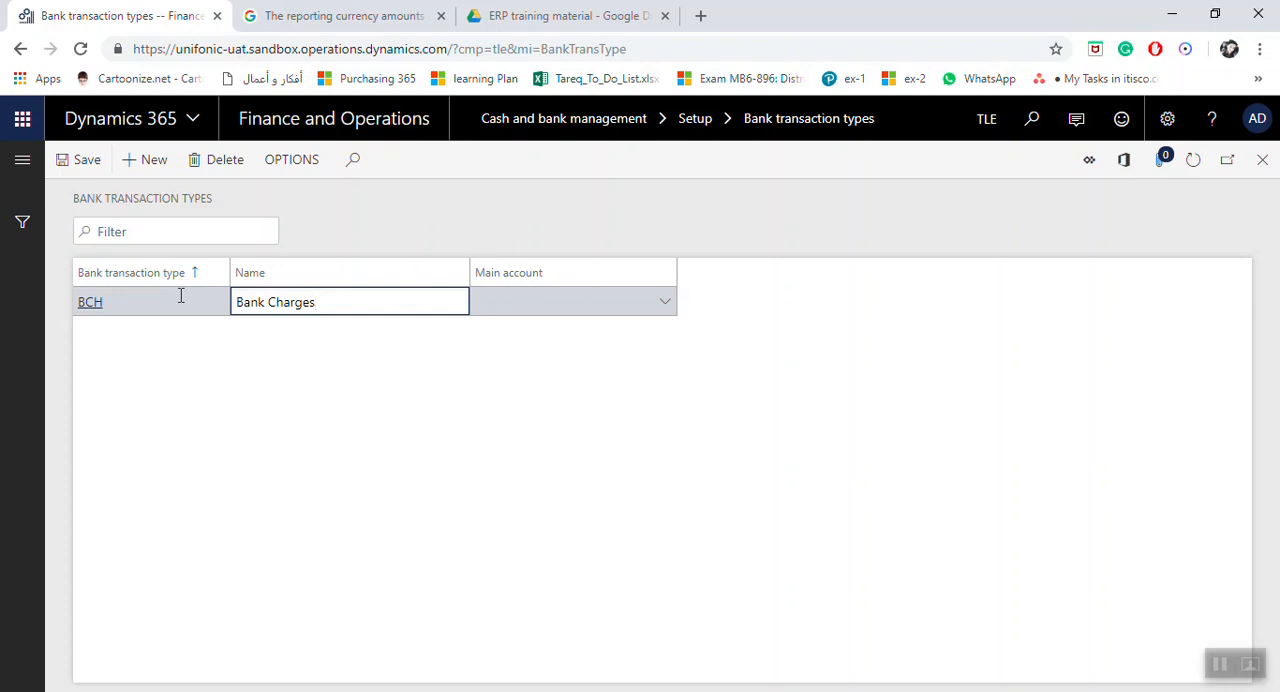
Step: Search the main accounts available for the BCH transaction type for numbers starting with 5, then clear the search
click(524, 301)
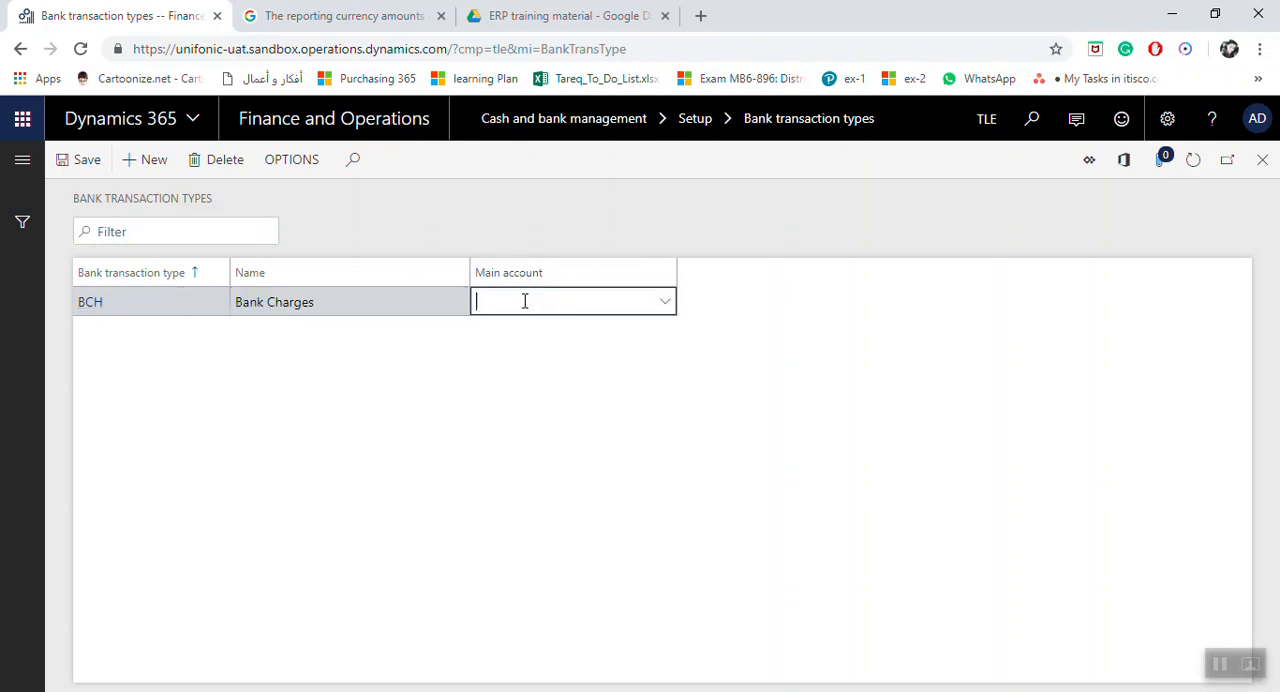
click(665, 303)
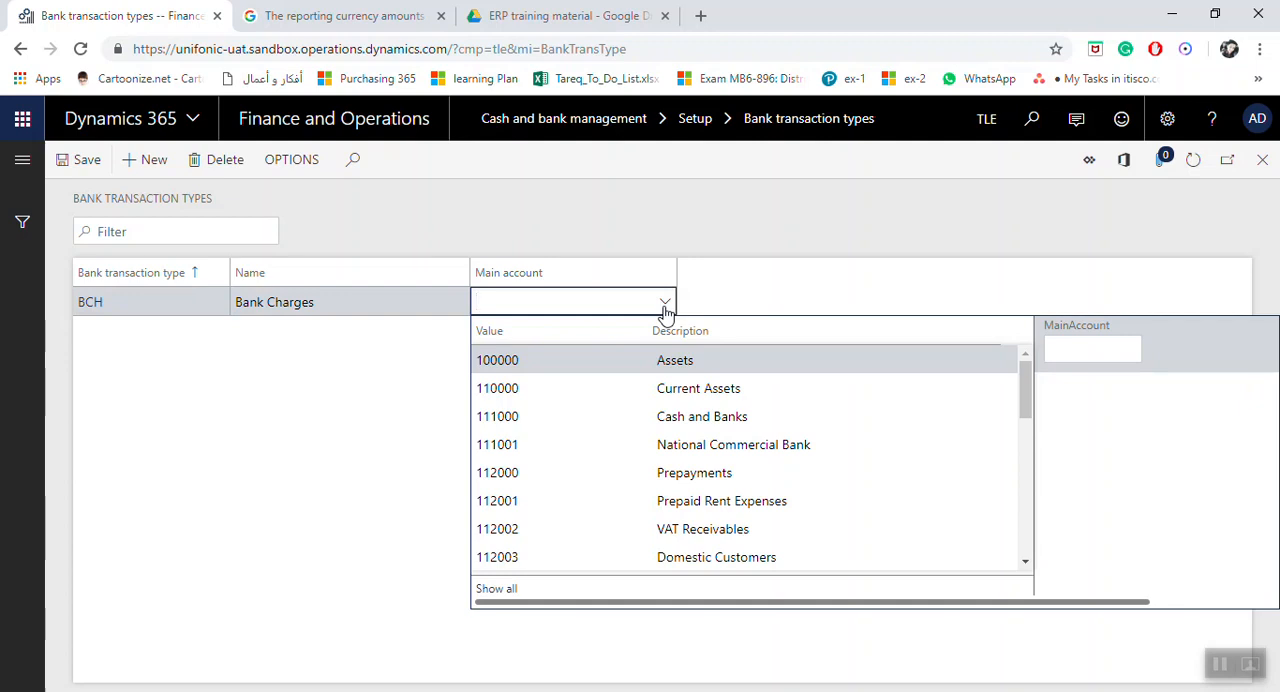
text(5)
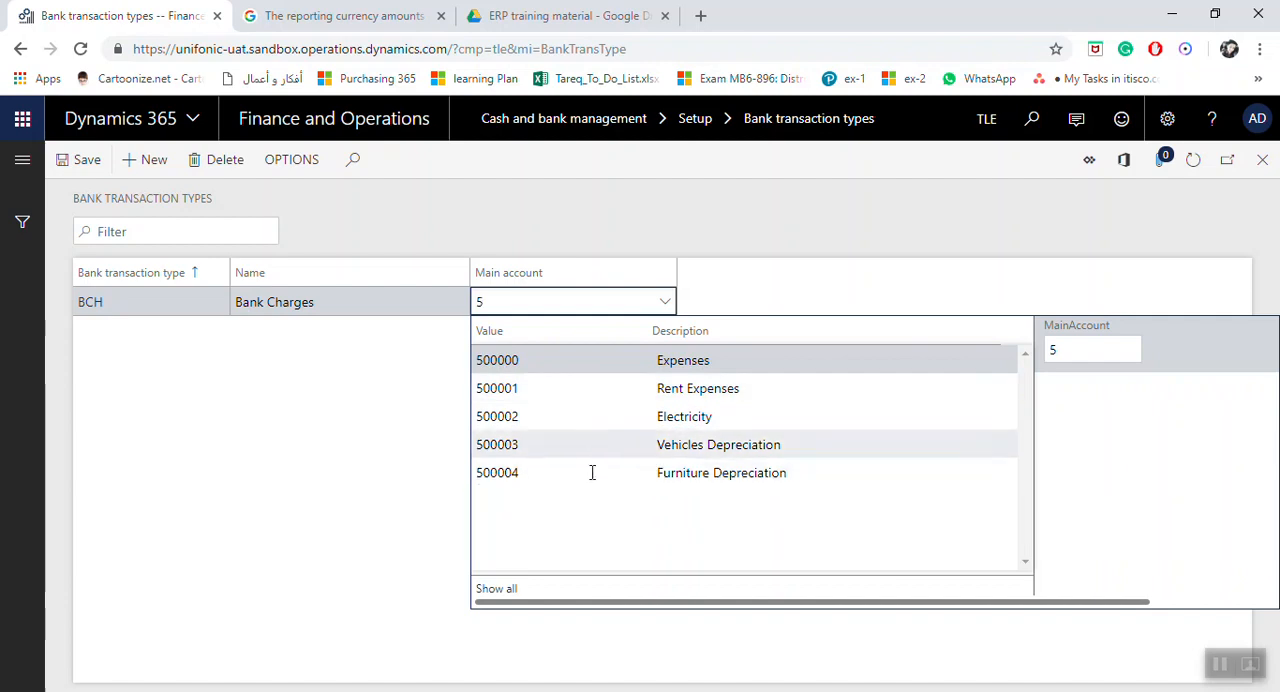
key(BackSpace)
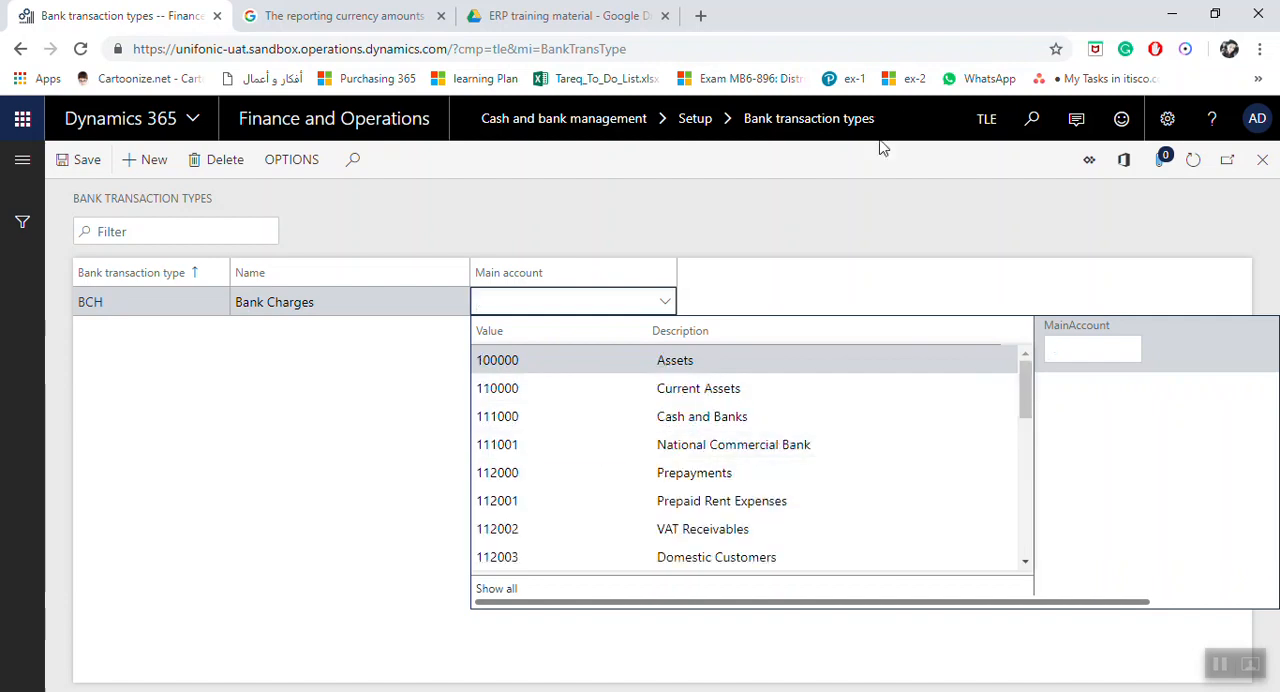
Step: Open the main account details from the BCH row and copy the Furniture Depreciation account's number
right_click(663, 308)
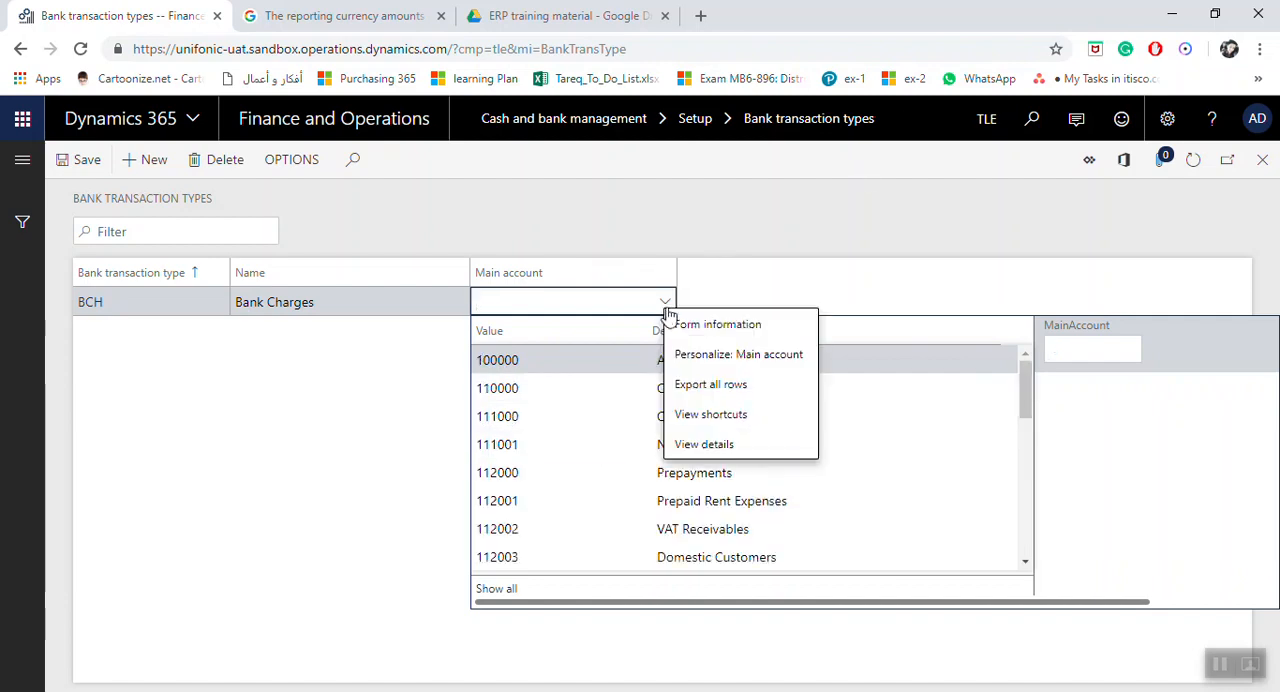
click(702, 439)
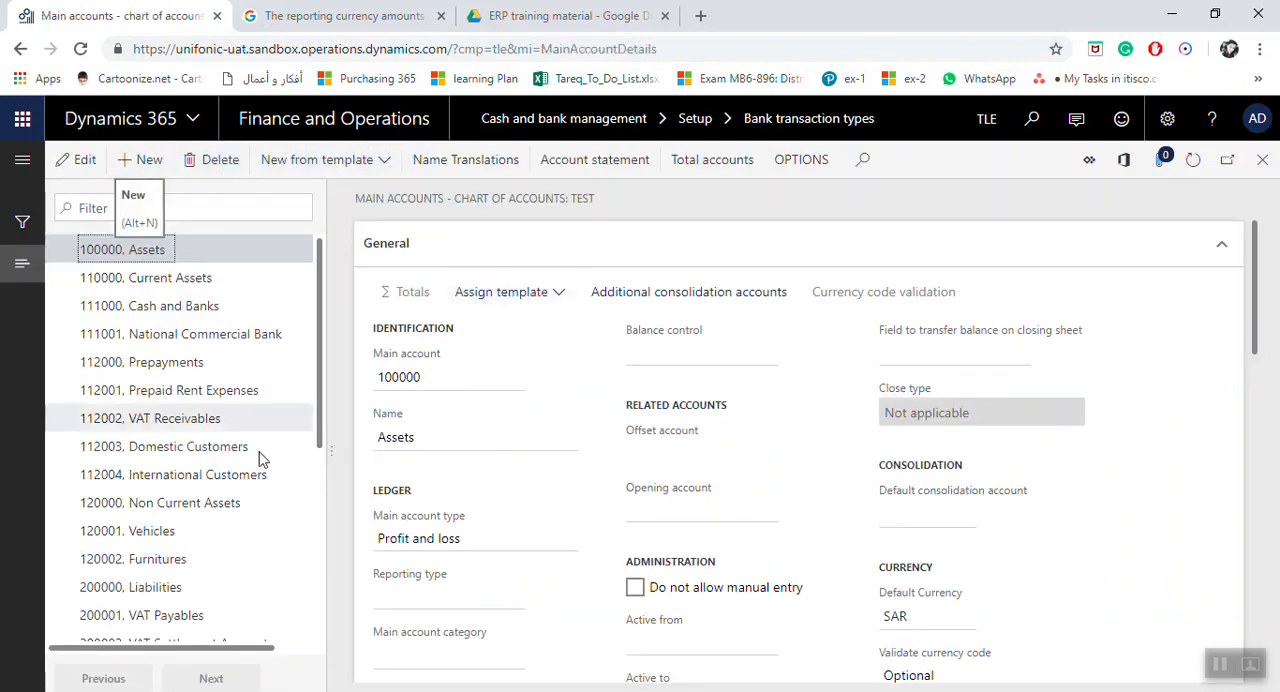
scroll(258, 458, down, 4)
click(146, 622)
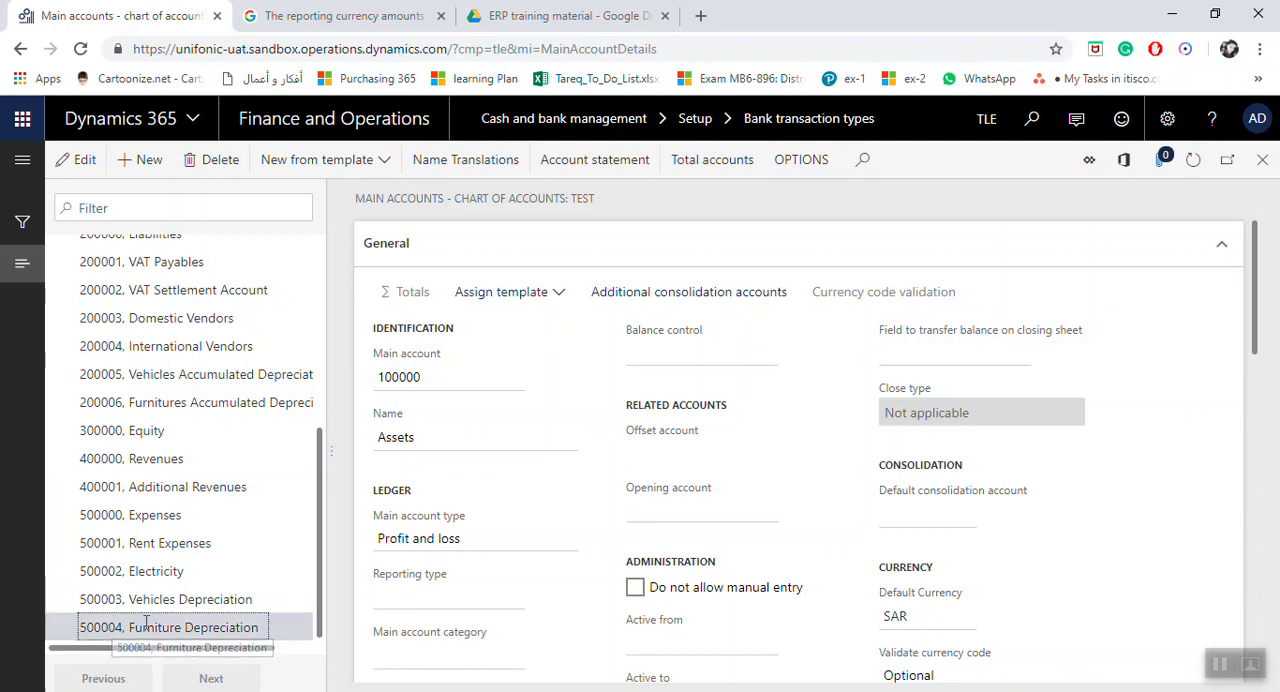
click(400, 378)
key(ctrl+c)
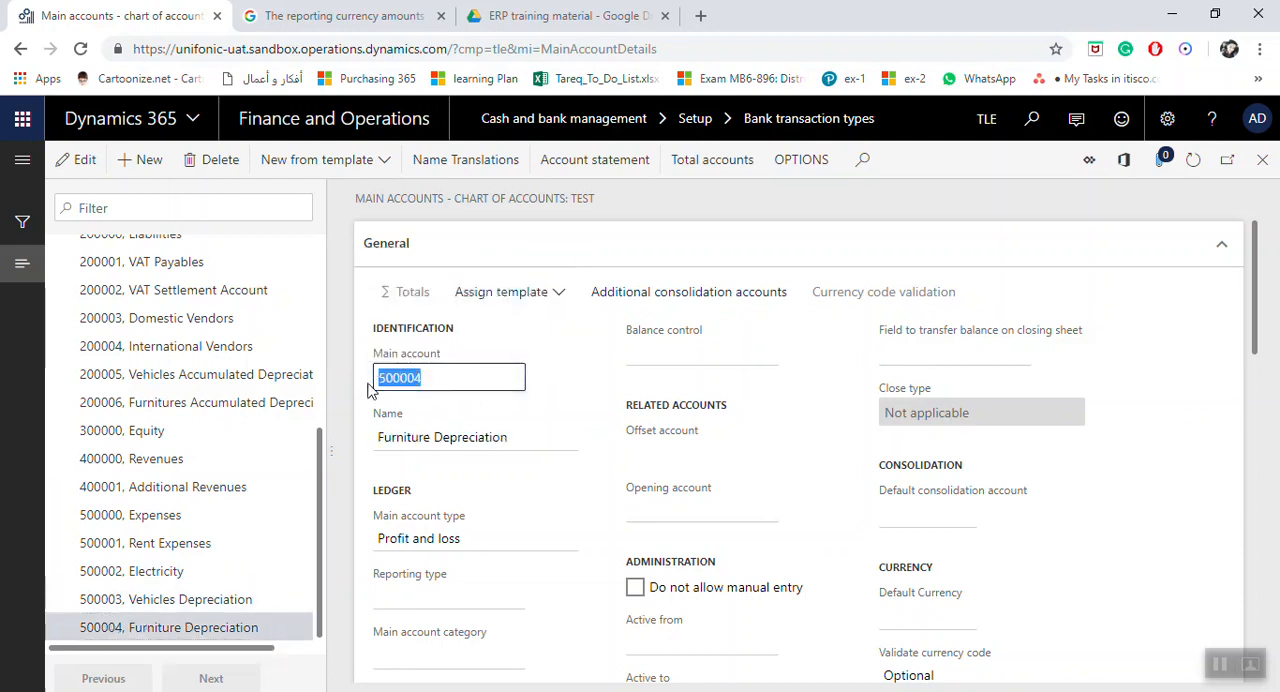
Step: Create a new main account numbered 500005 with the name Bank Charges, reusing the copied number as its base
click(149, 165)
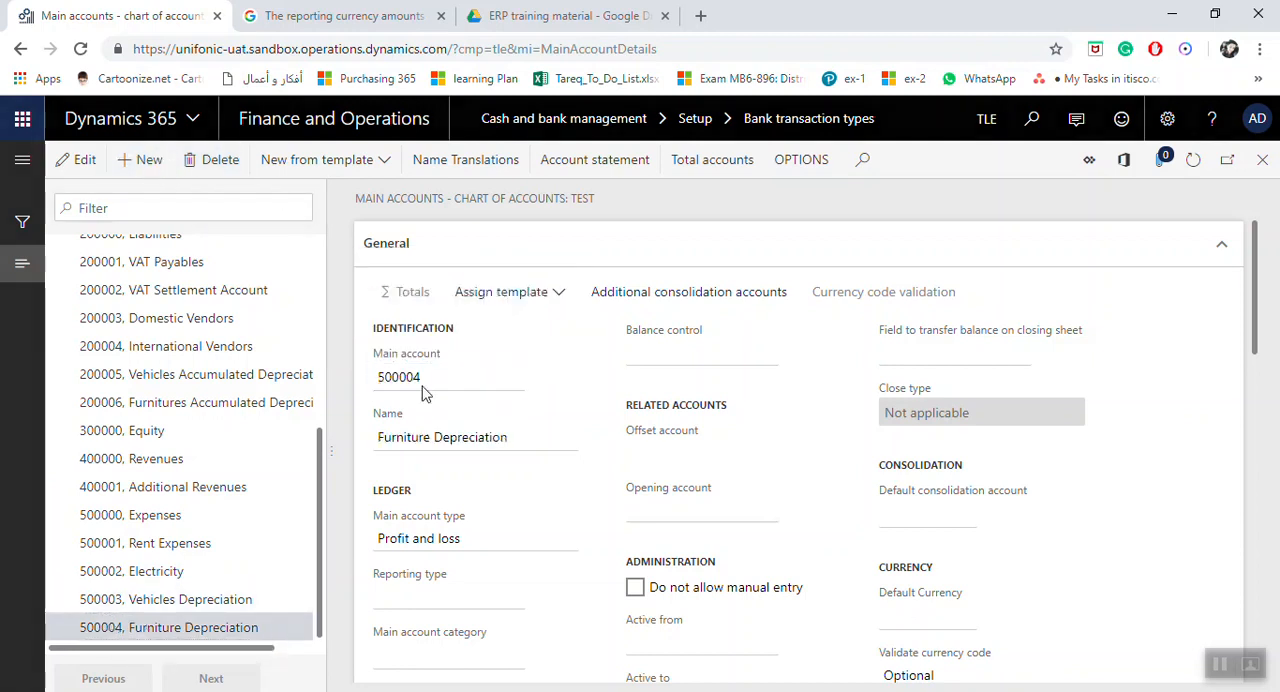
key(ctrl+v)
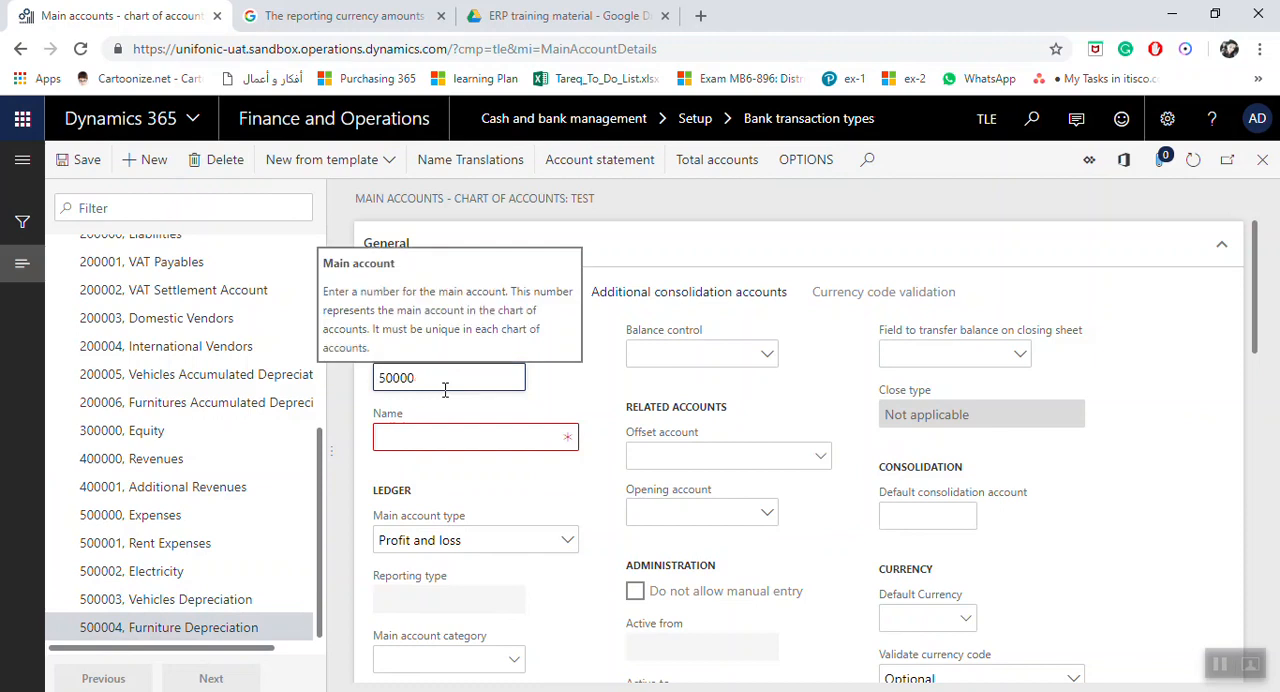
text(5)
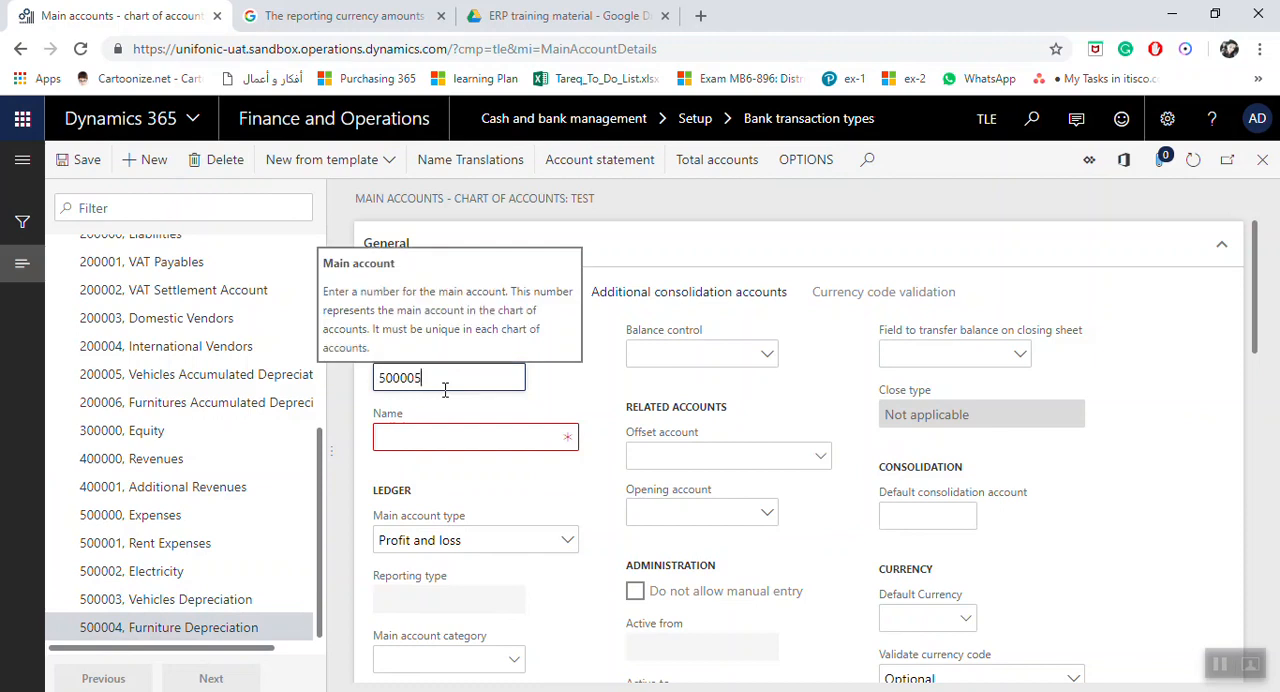
click(476, 437)
text(Ba)
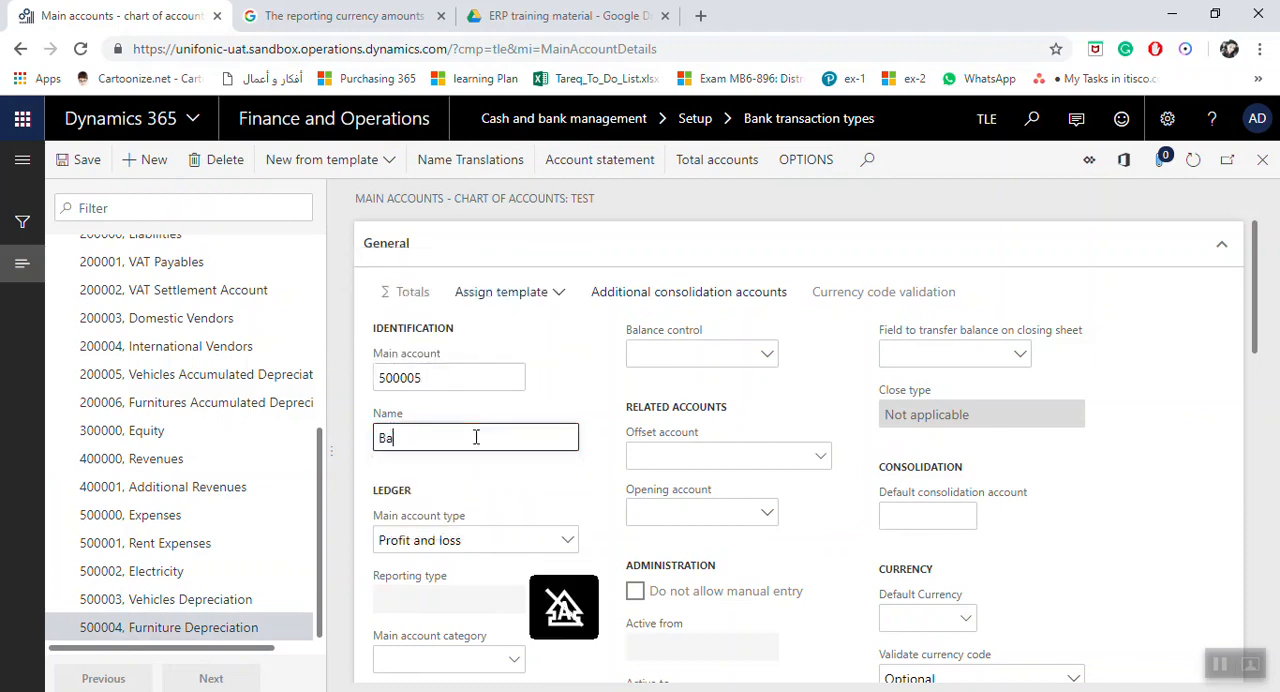
text(nk Charges)
key(Tab)
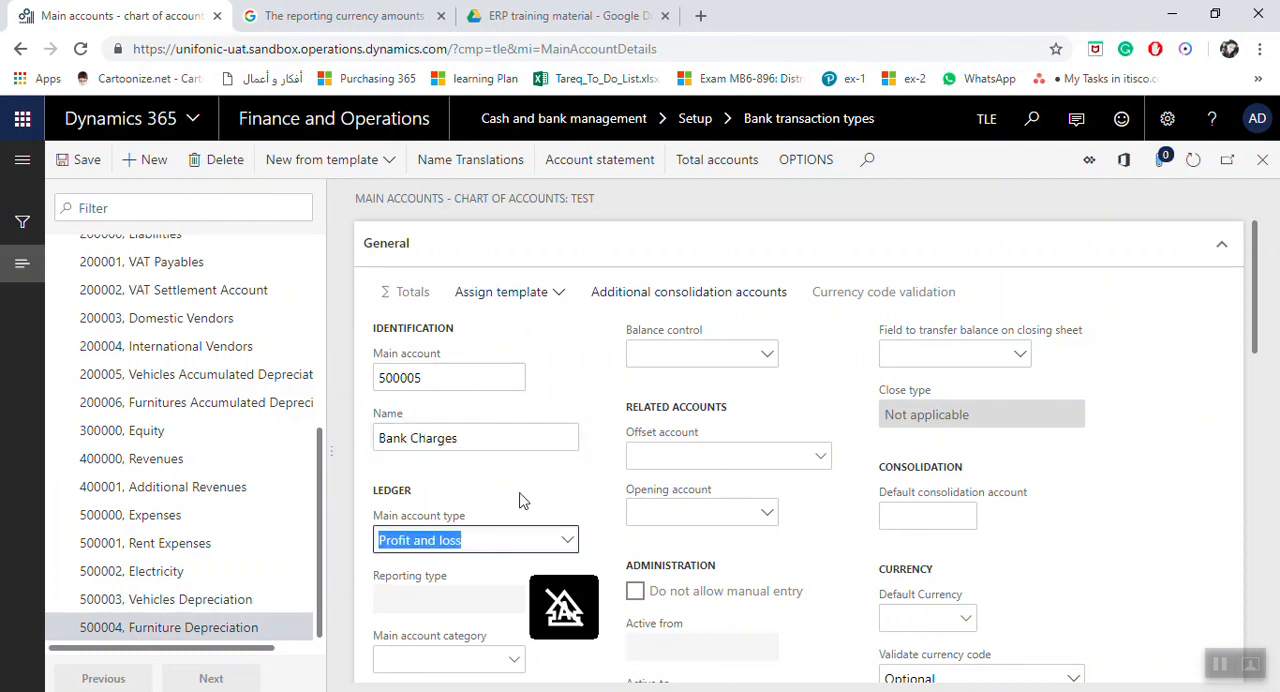
Step: Set the new account's main account type to Expense, then save it and return to the bank transaction types
click(567, 540)
click(476, 315)
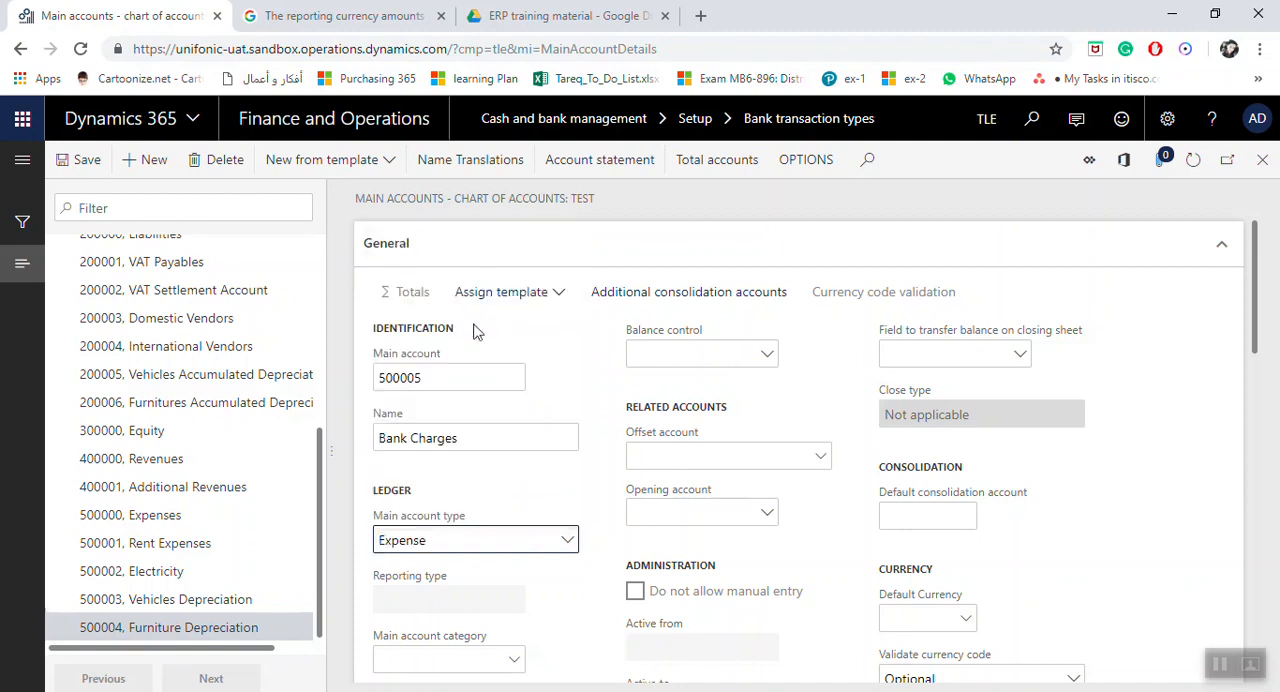
click(66, 160)
click(1262, 162)
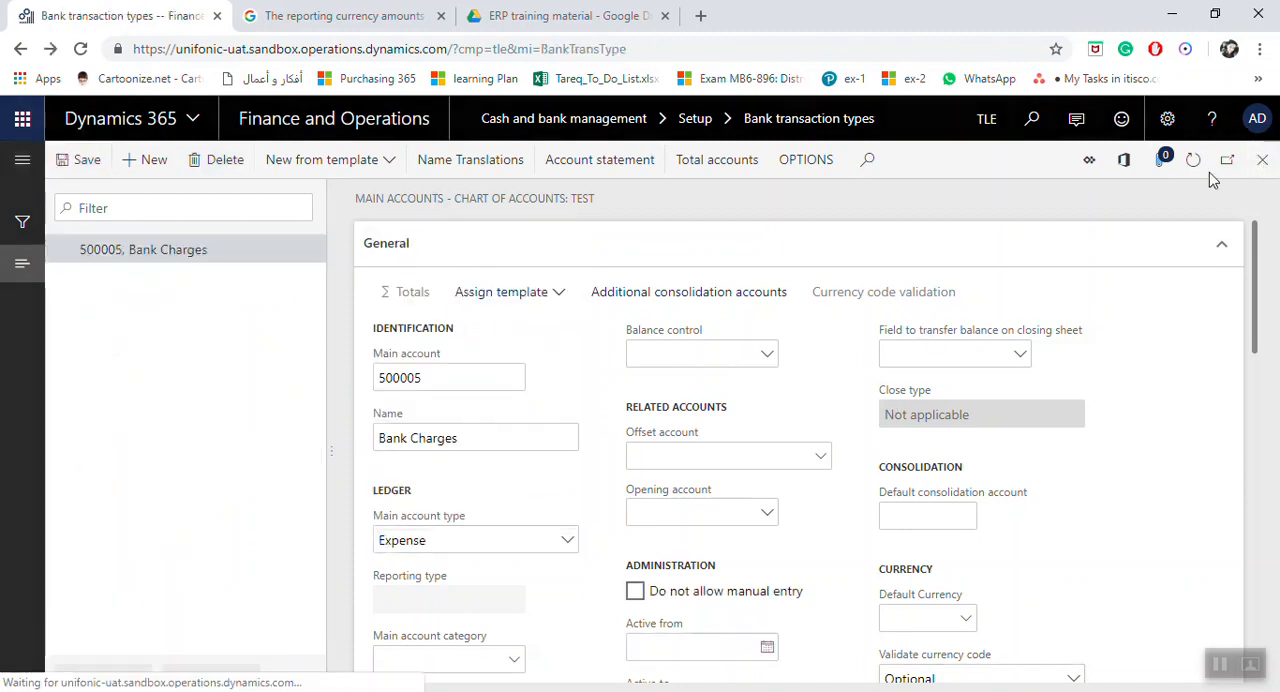
Step: Assign main account 500005 Bank Charges to the BCH transaction type and save the record
click(663, 312)
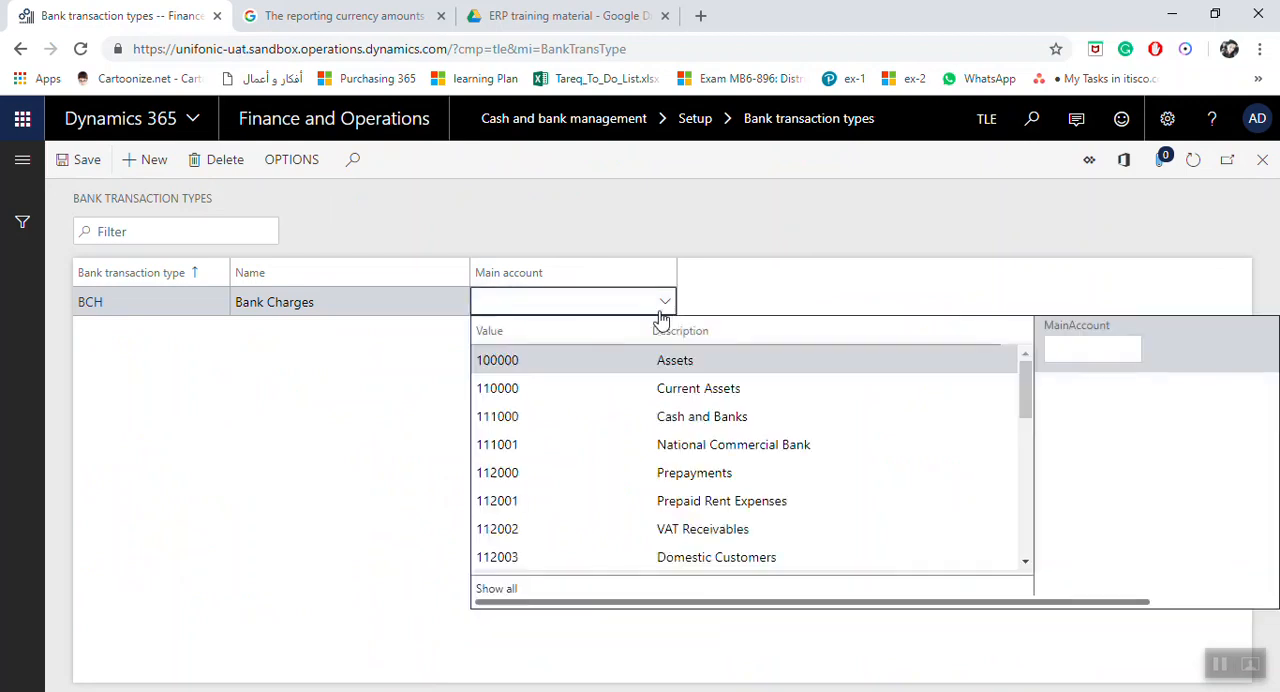
scroll(662, 385, down, 6)
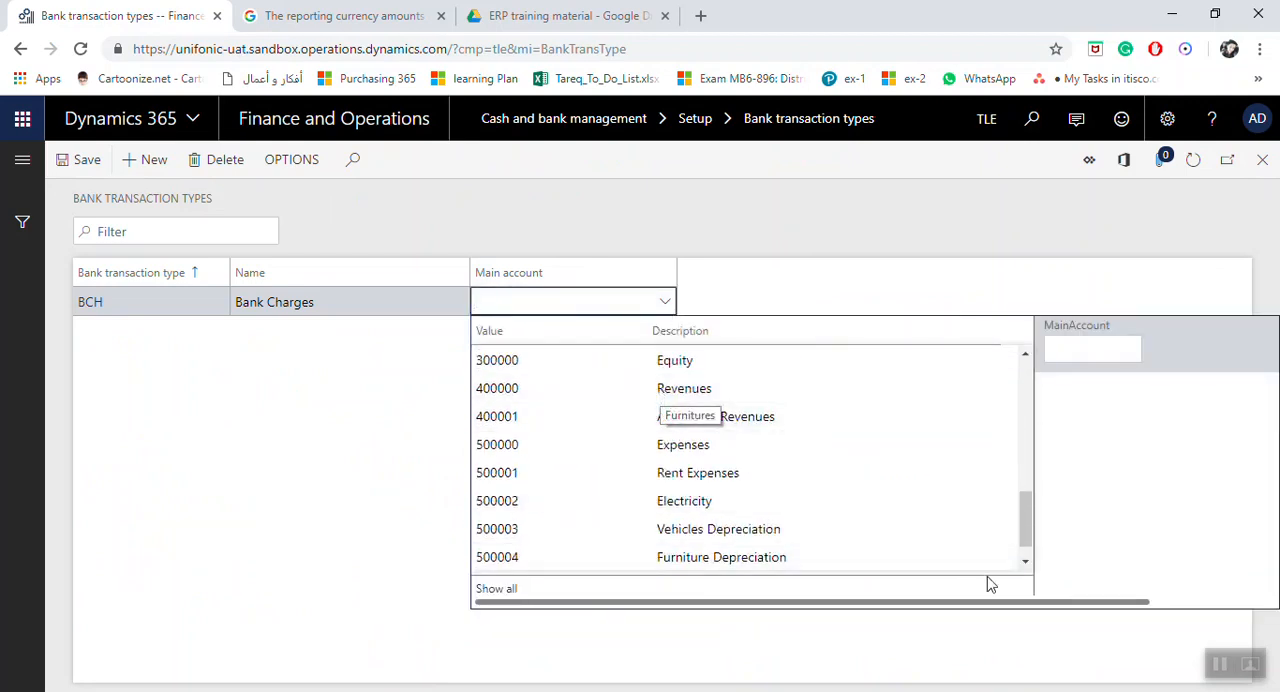
click(1025, 561)
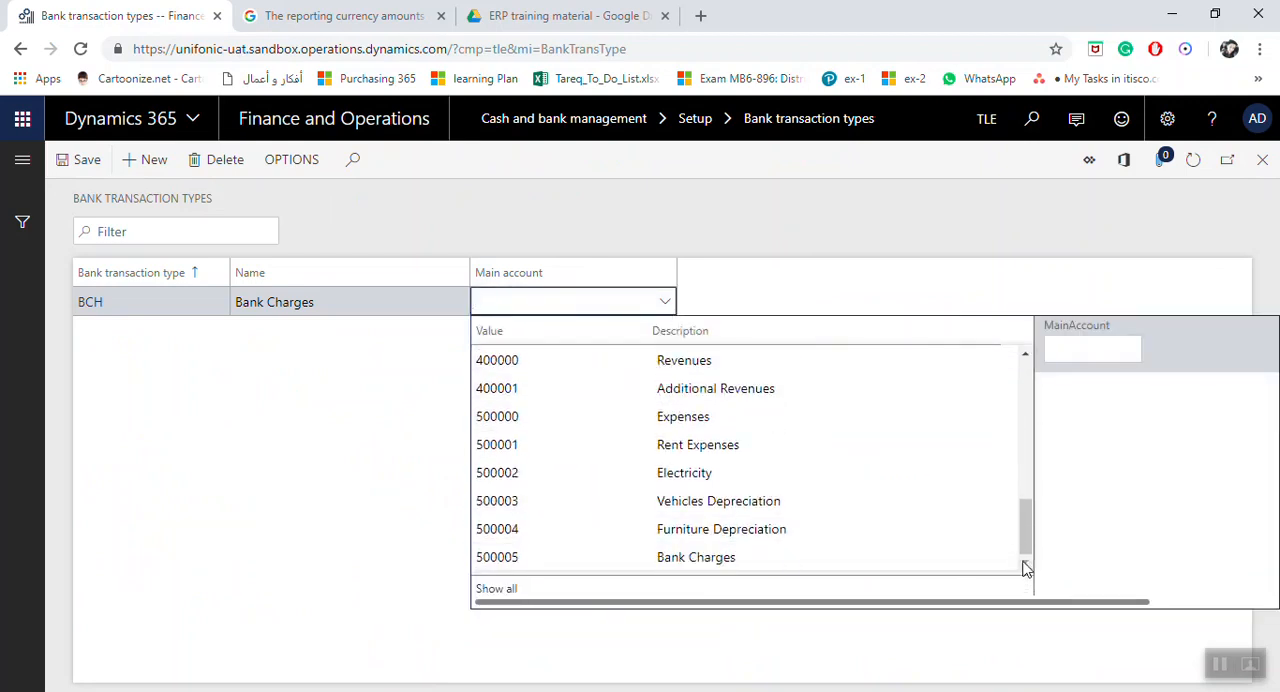
click(617, 562)
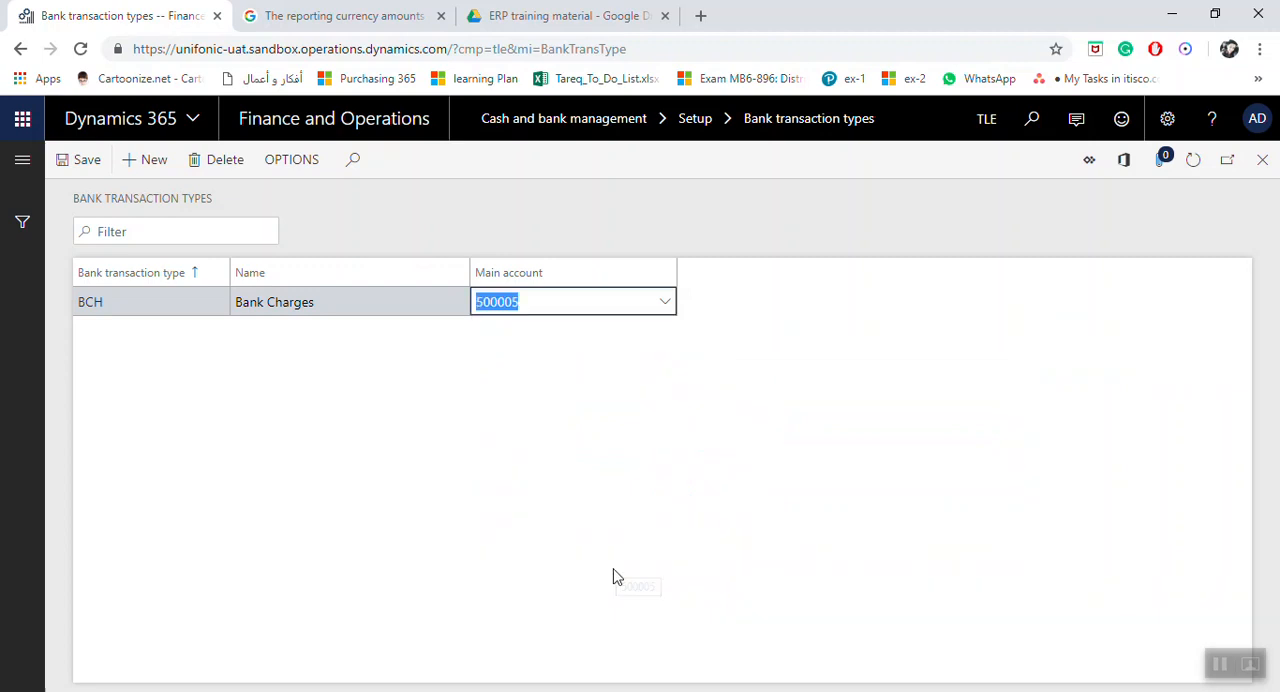
click(84, 163)
Step: Add another bank transaction type with the code RFCH
click(148, 160)
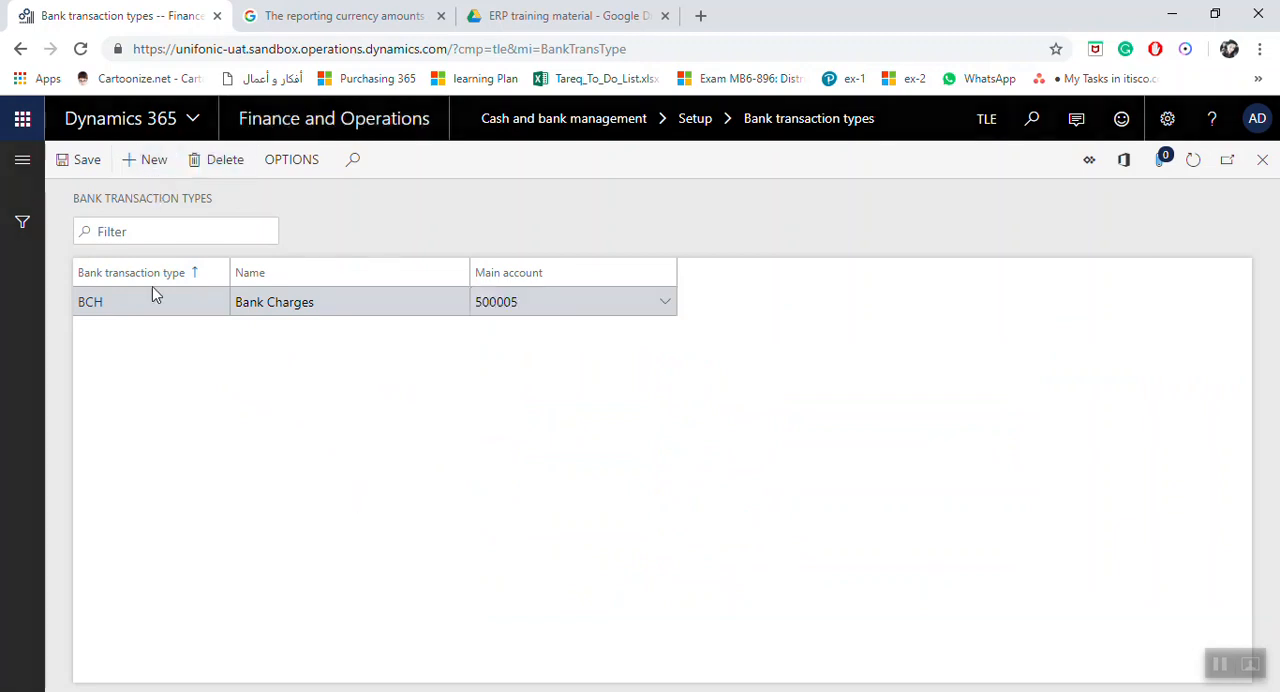
key(Caps_Lock)
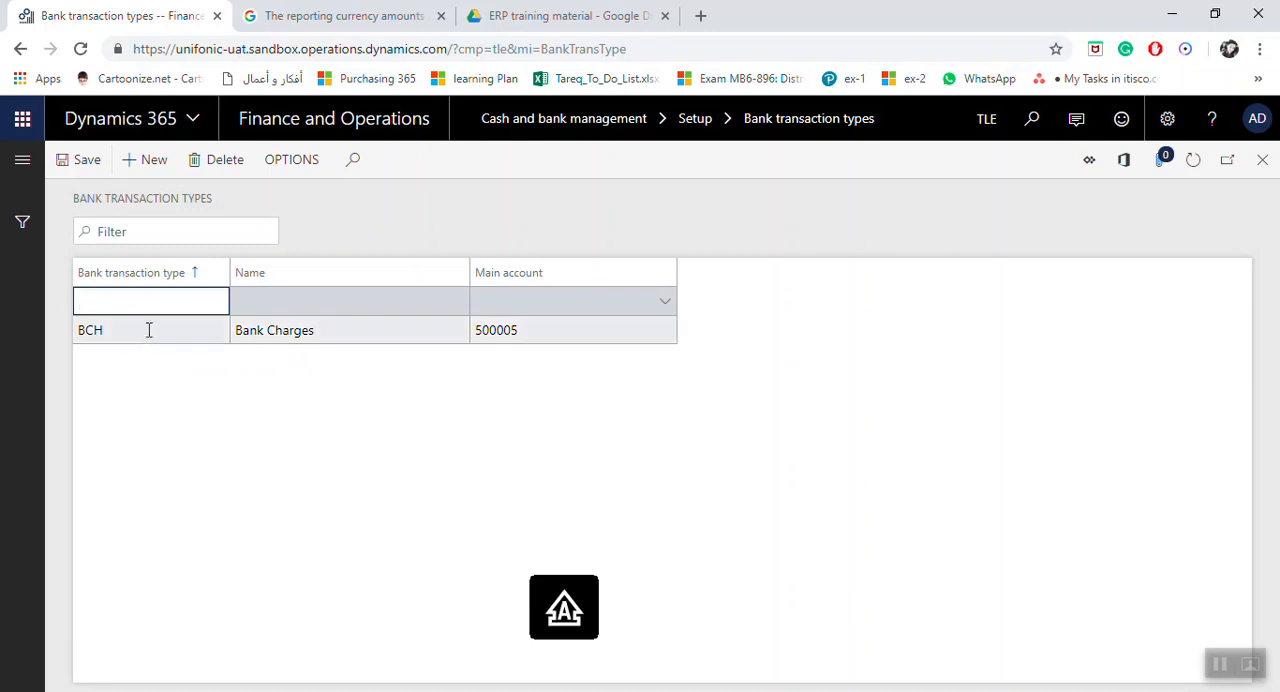
text(RFCH)
key(Tab)
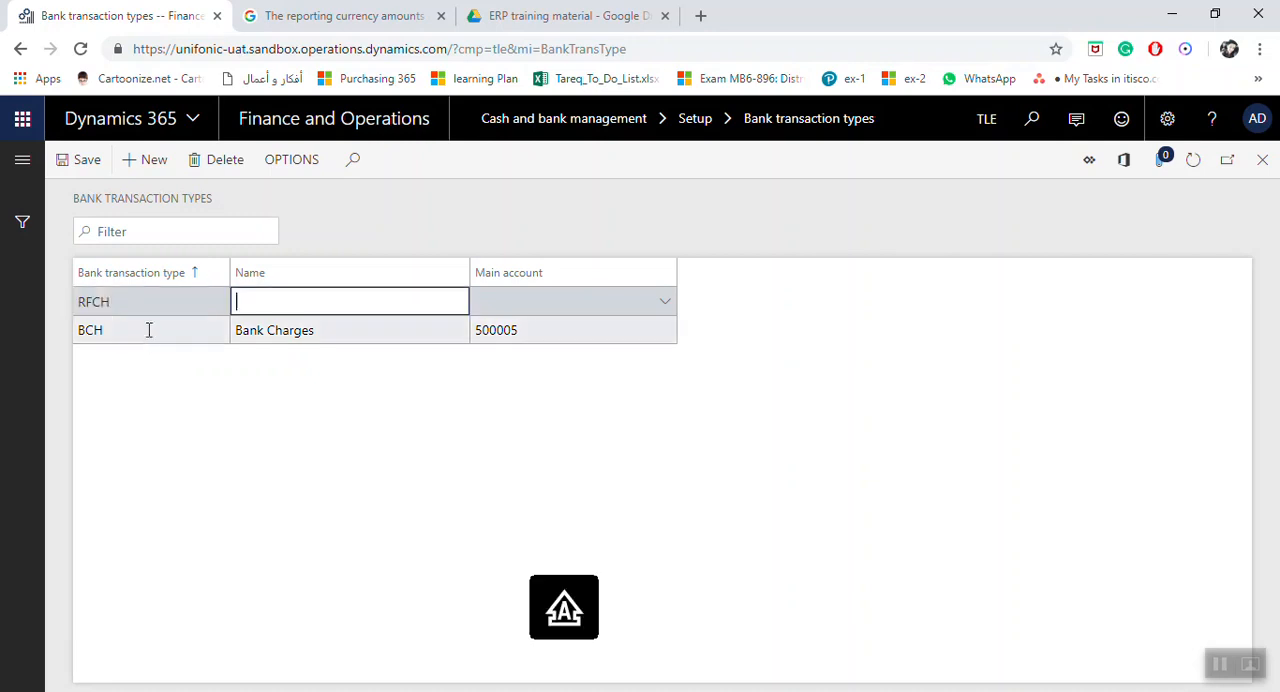
Step: Name the RFCH transaction type Refunded Checks, correcting any misspelling in the entry
key(Caps_Lock)
text(Refund)
text(ed)
key(Caps_Lock)
text(C)
key(Caps_Lock)
text(hecks)
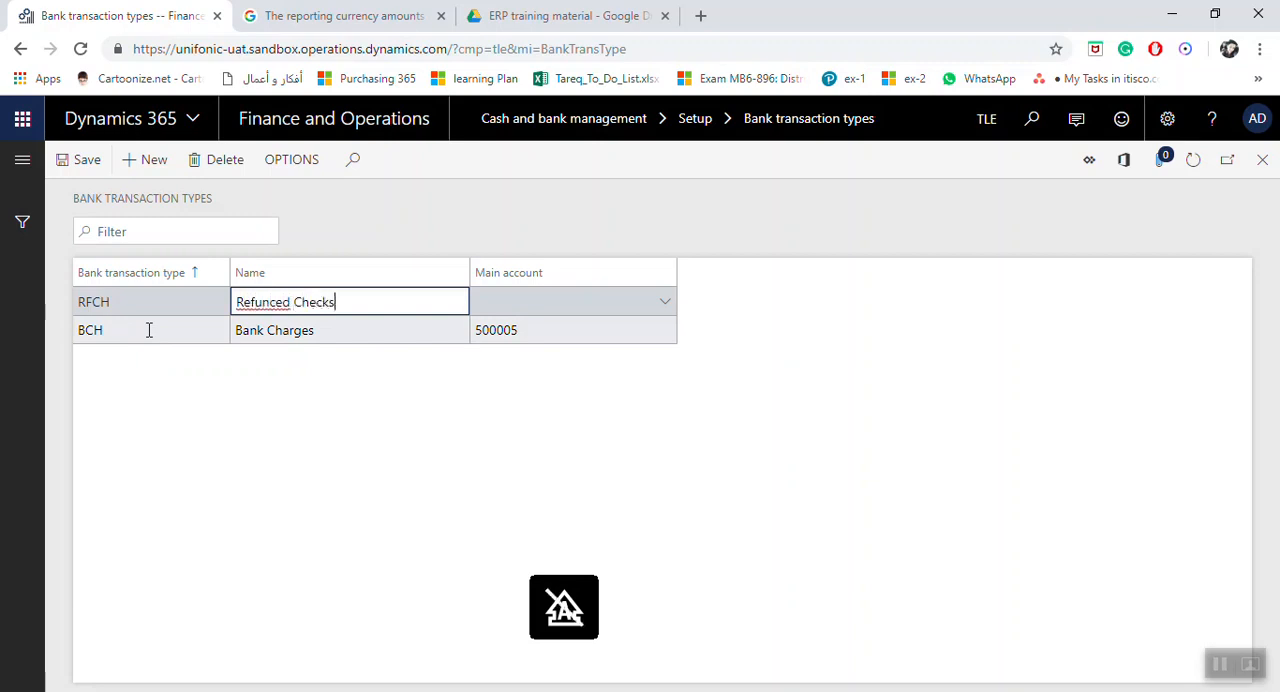
drag(275, 302, 269, 302)
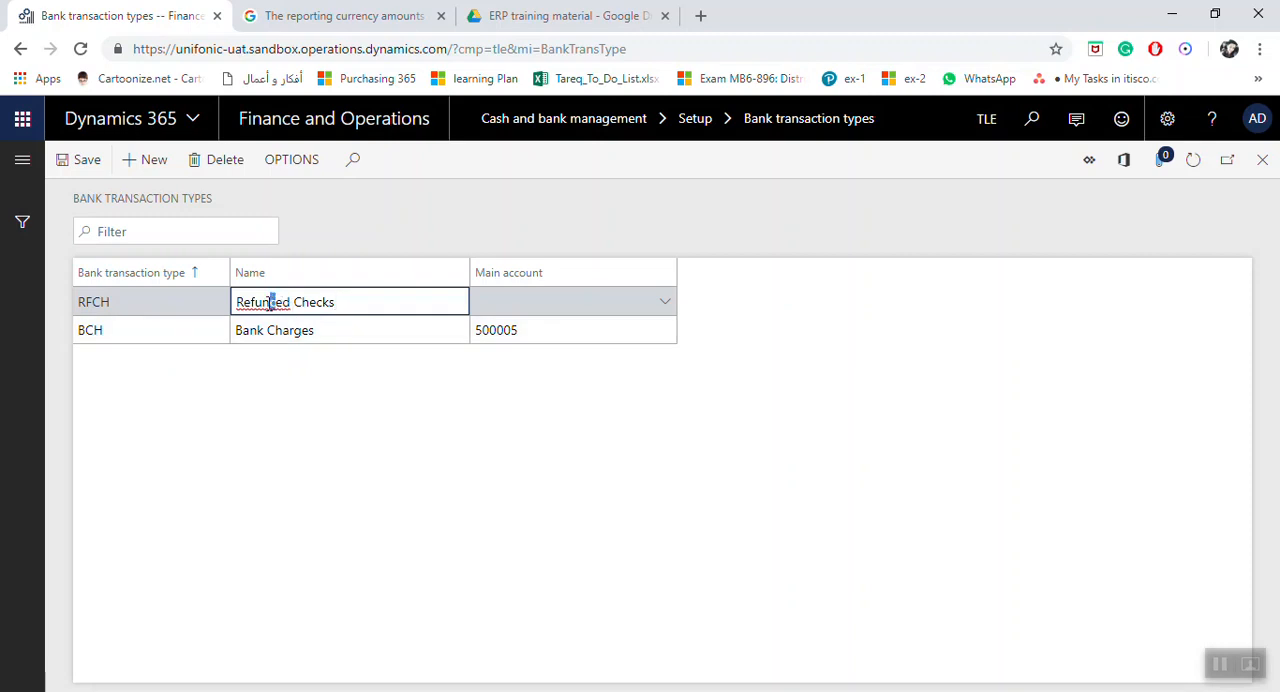
text(d)
Step: Assign main account 112001 Prepaid Rent Expenses to the RFCH transaction type, save the record and close the form
click(554, 309)
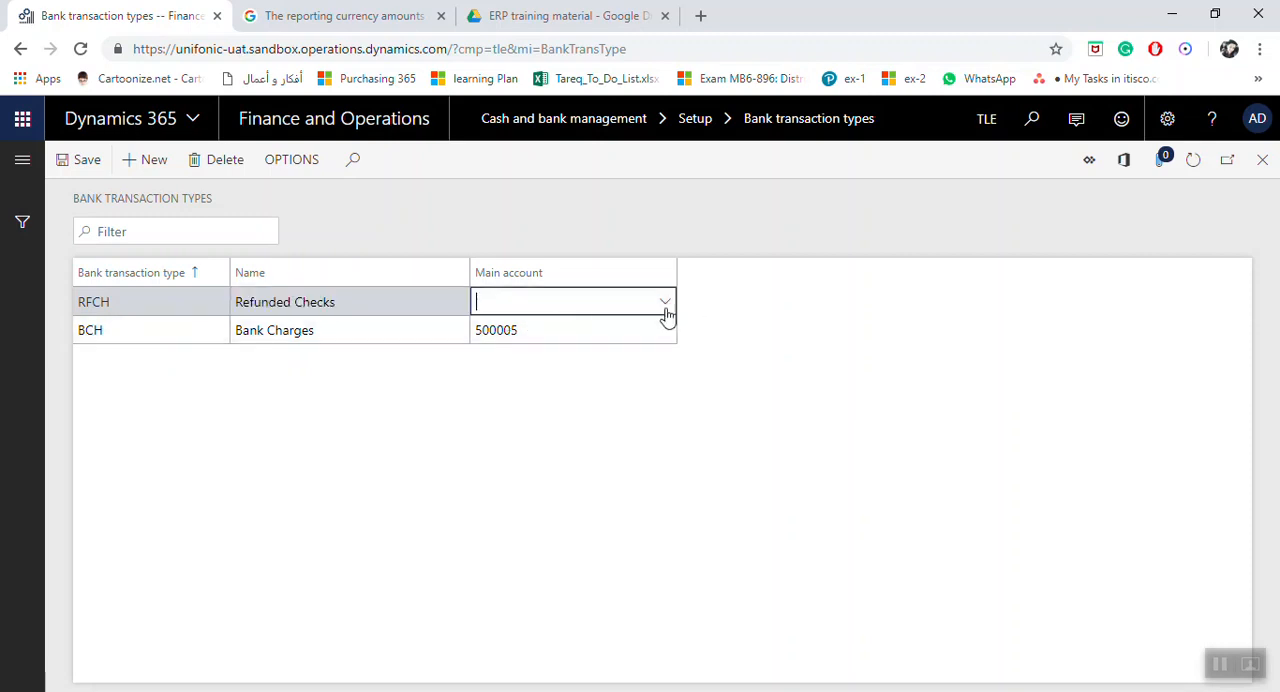
text(1)
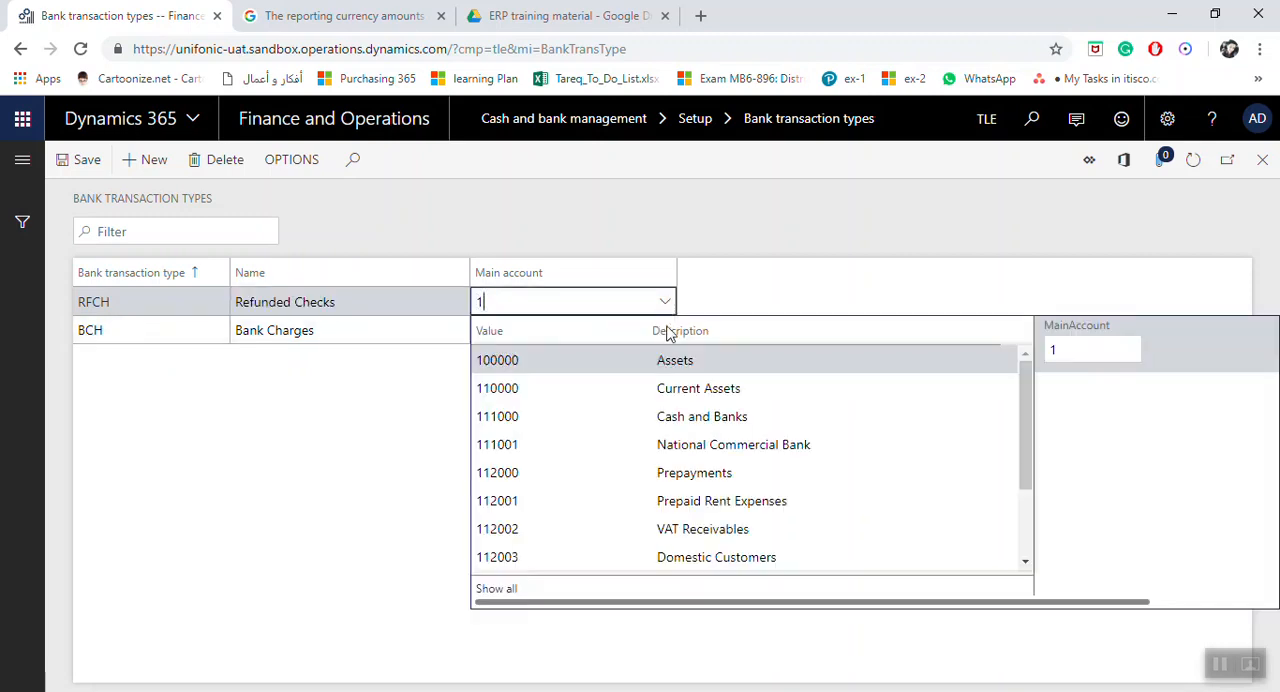
click(582, 501)
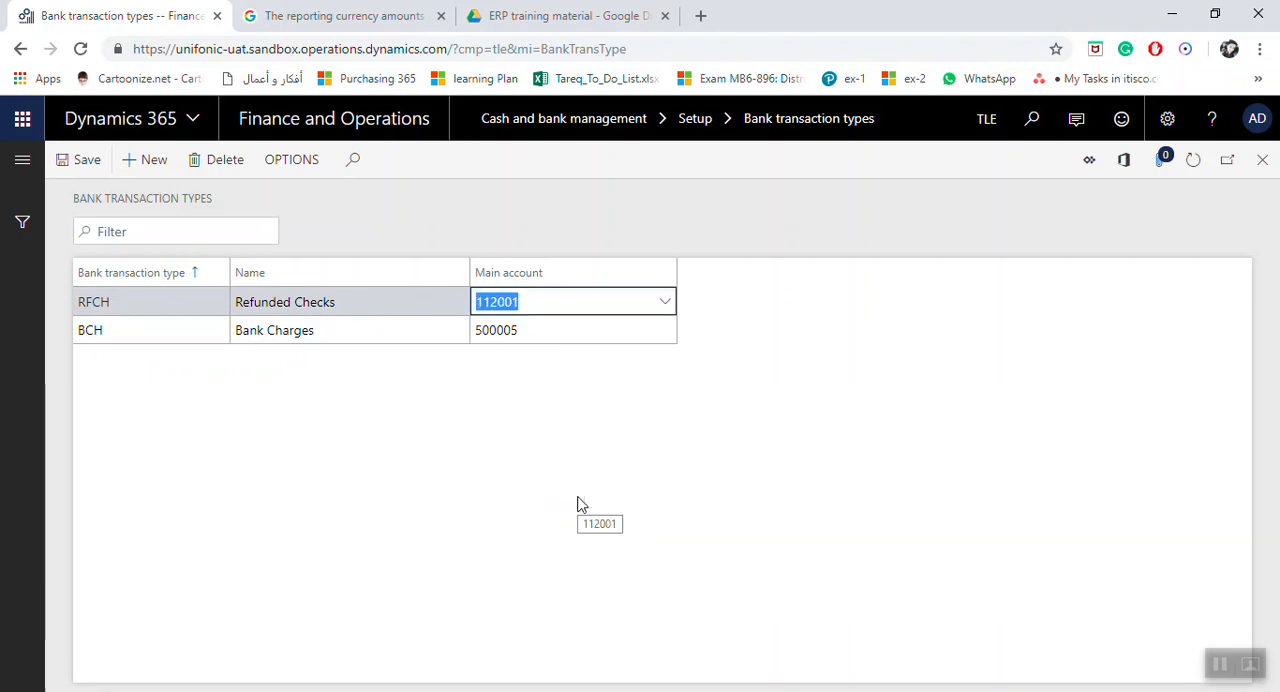
click(104, 170)
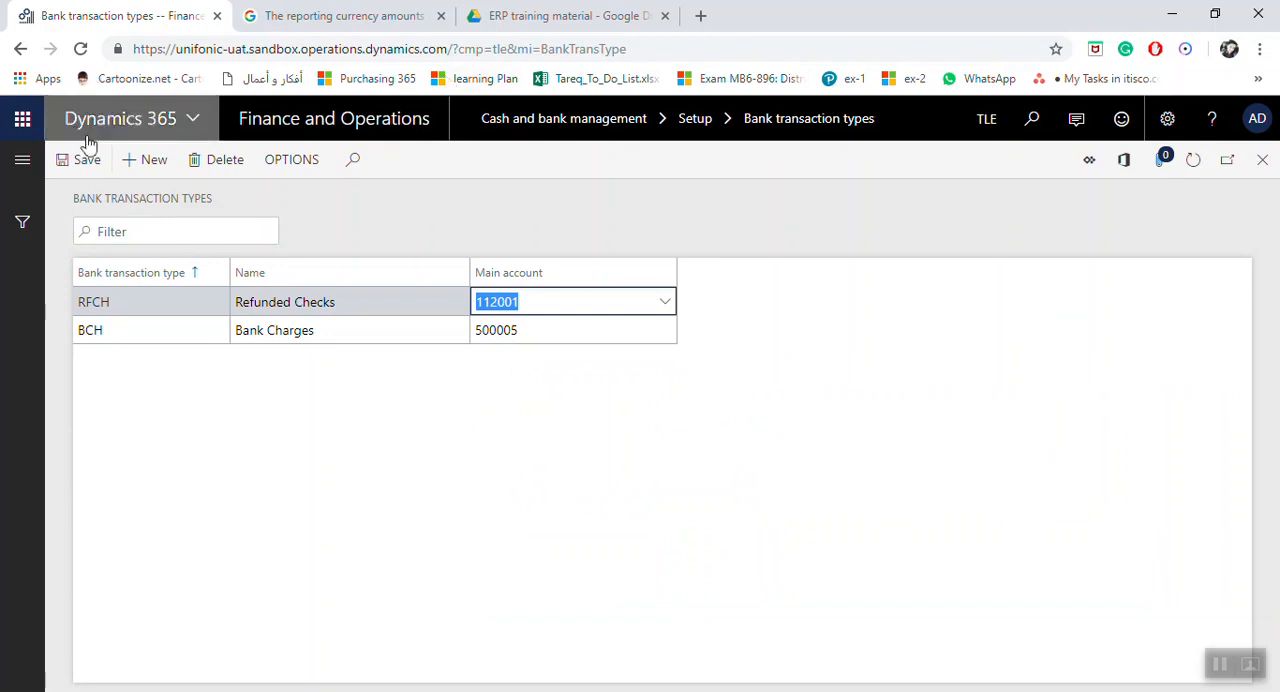
click(88, 166)
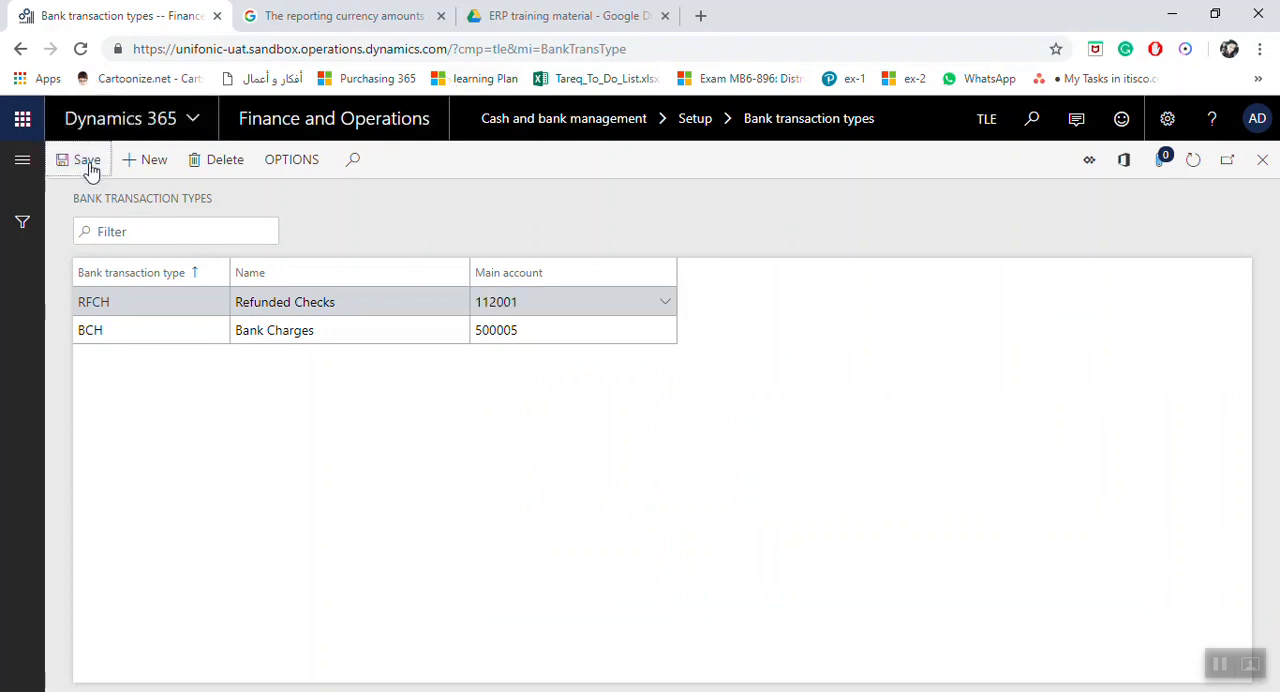
click(1259, 160)
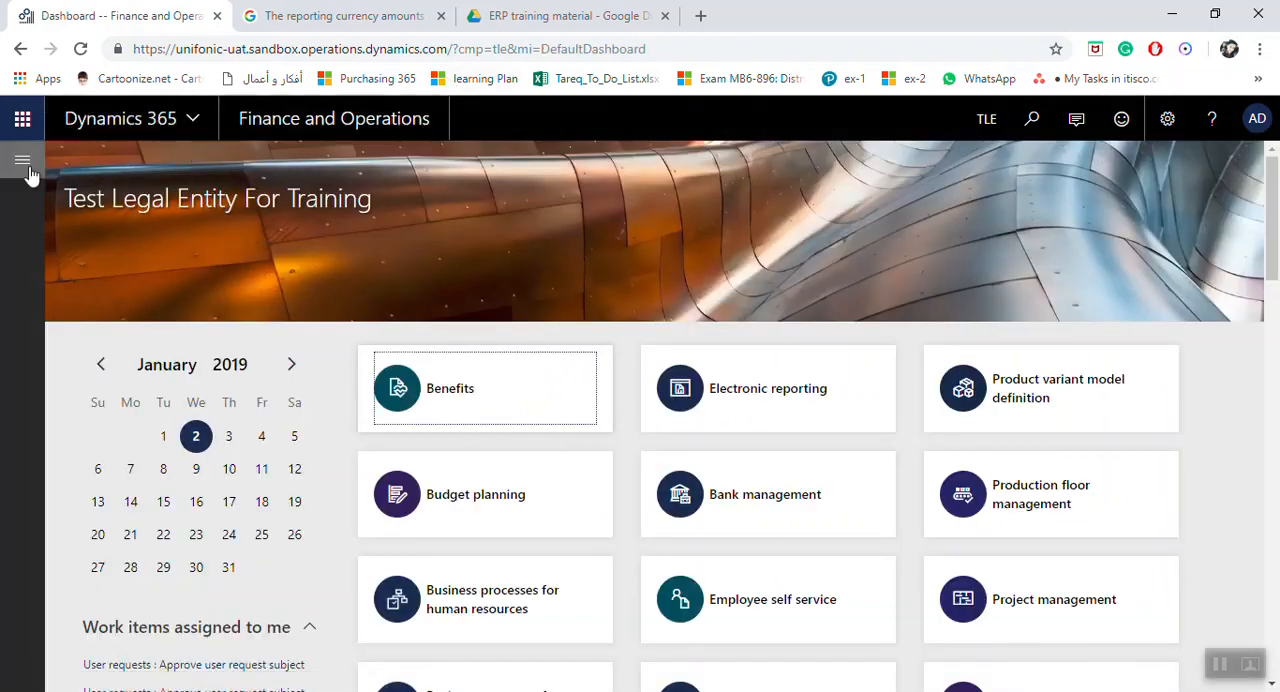
Step: Open the bank transaction groups in the Cash and bank management setup and create a group with the code BRCS
click(25, 168)
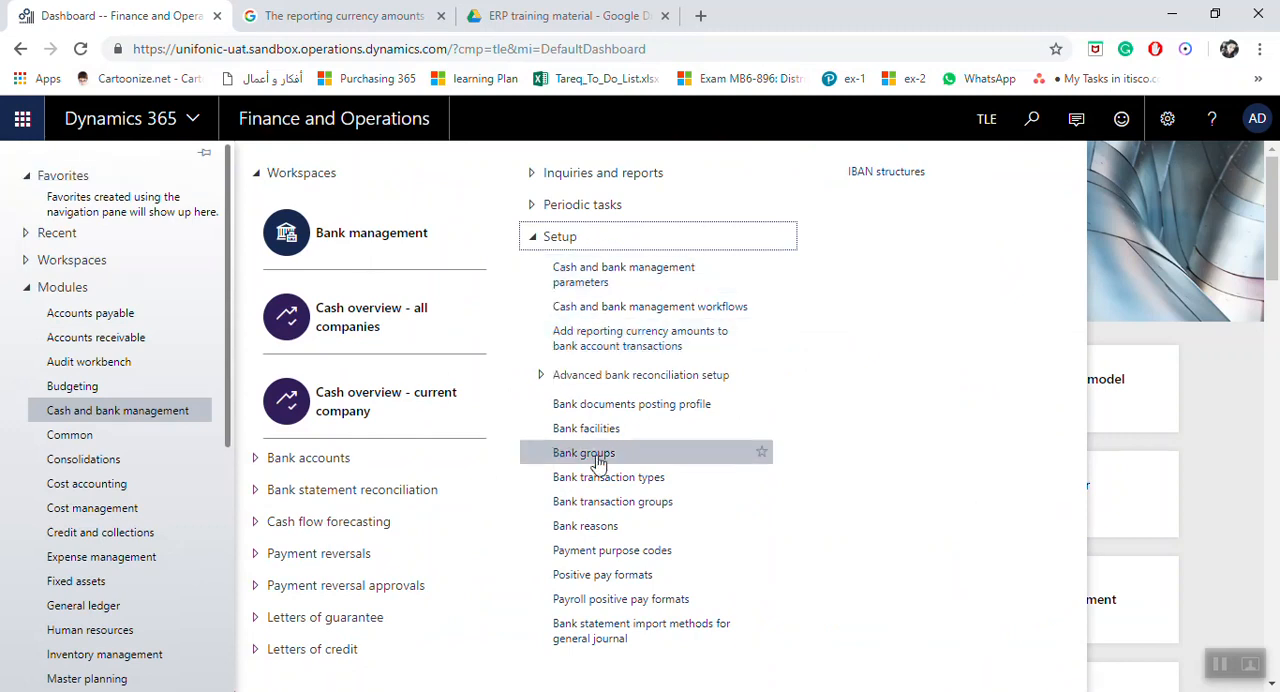
click(615, 503)
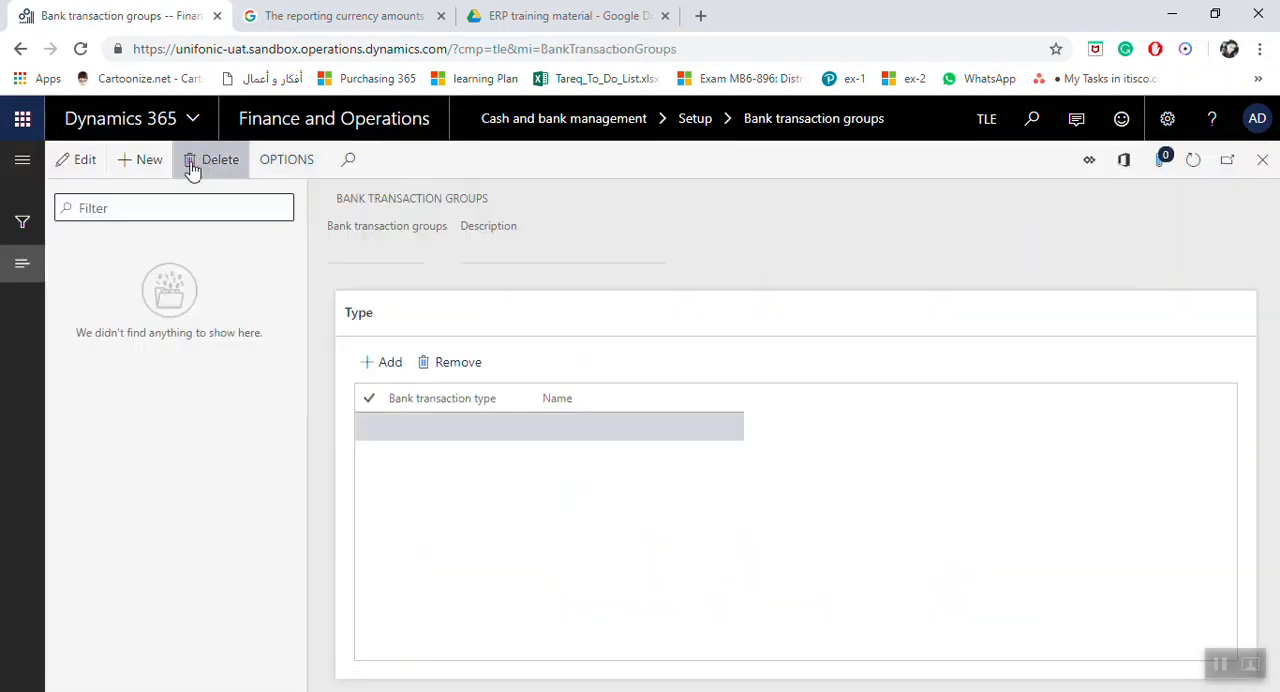
click(152, 160)
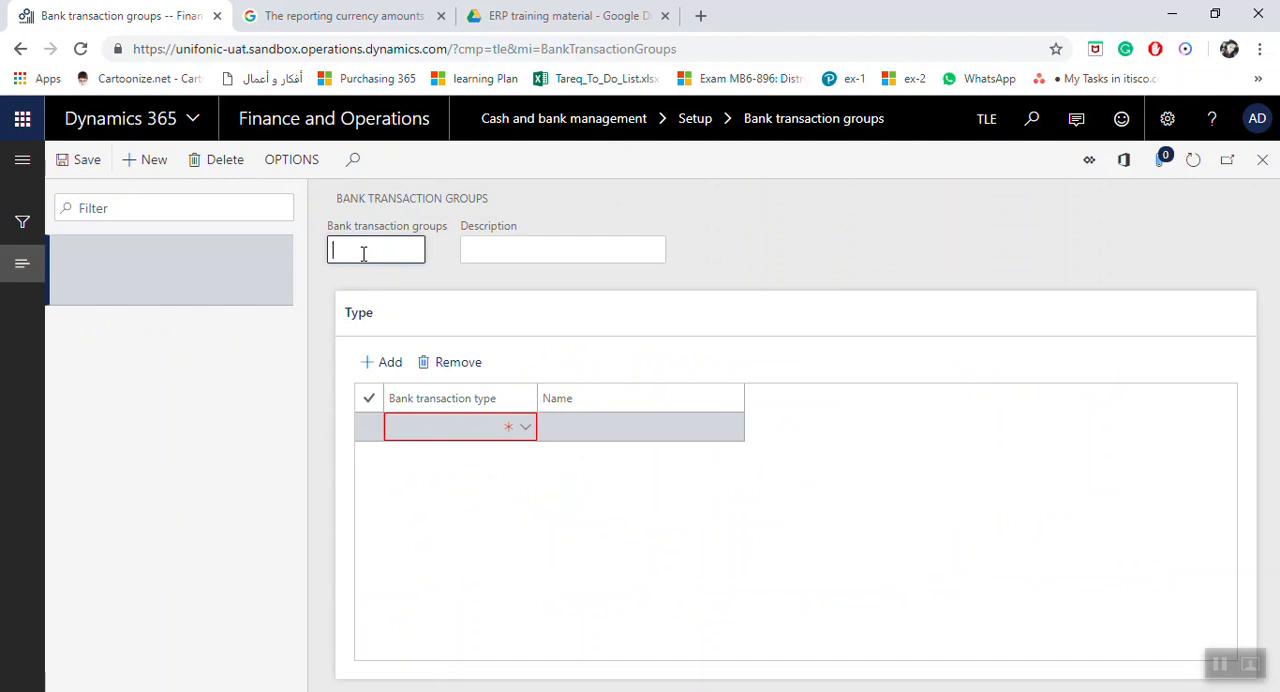
text(B)
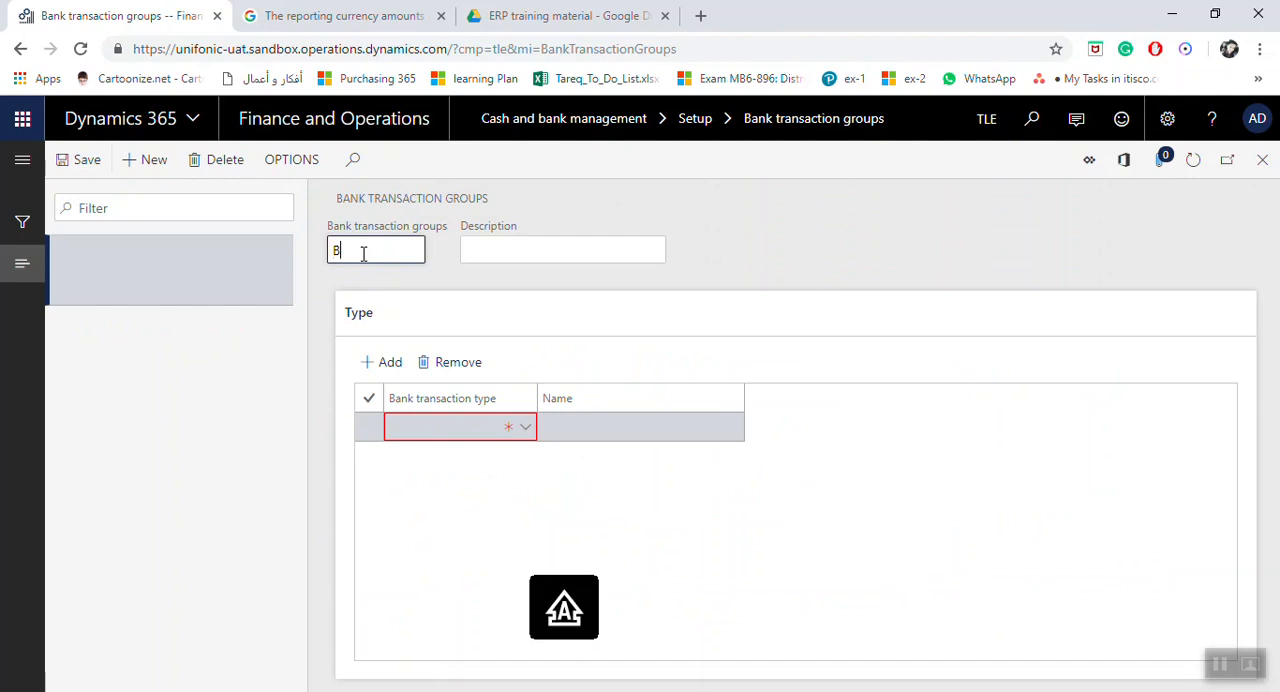
text(RC)
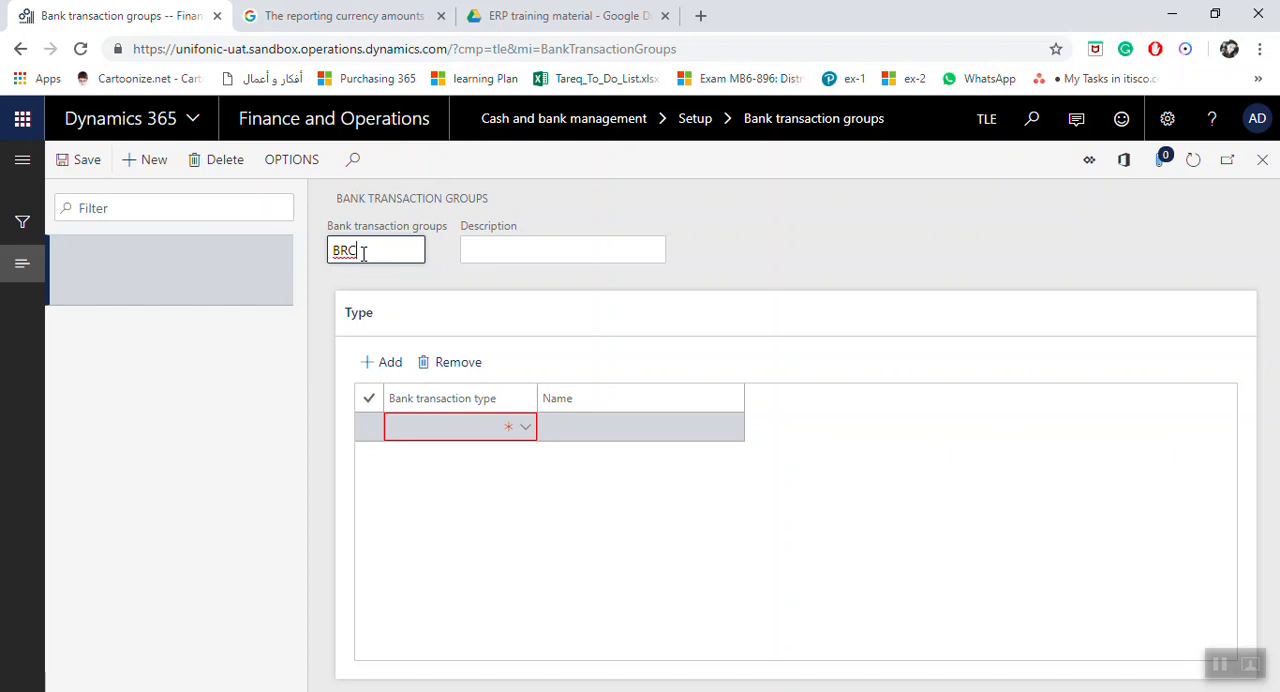
text(S)
key(Tab)
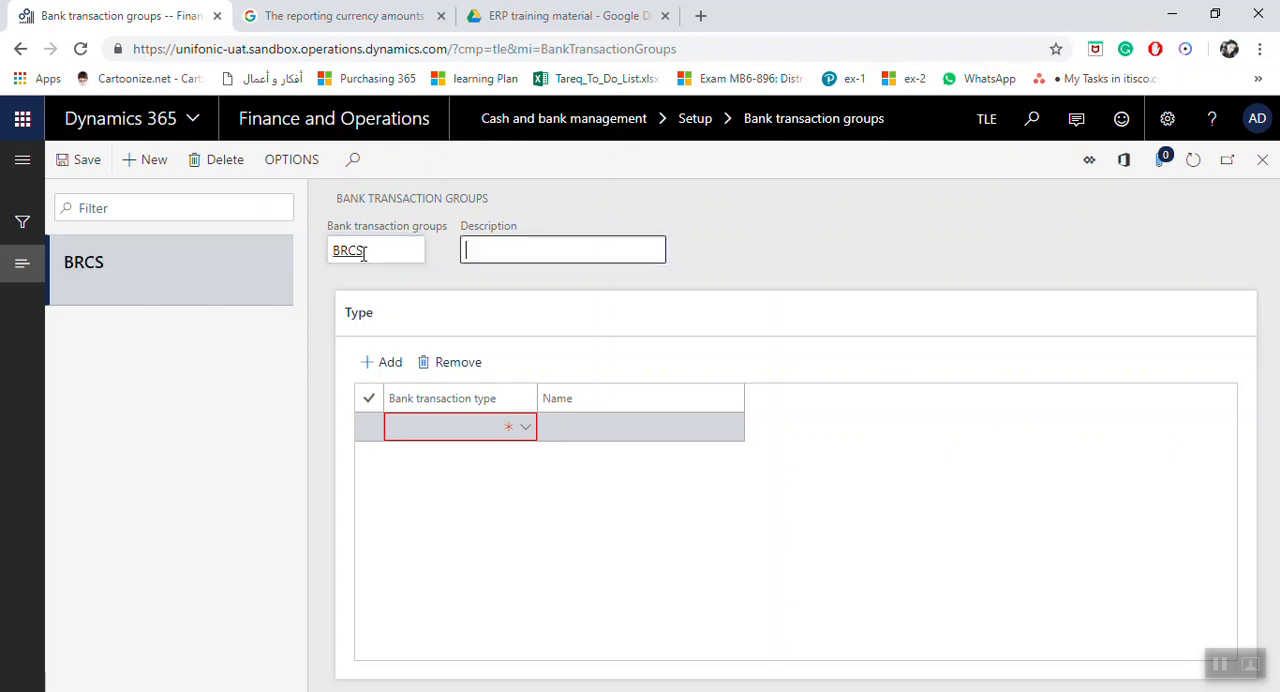
Step: Enter Bank Reconciliations as the description of the BRCS group
text(Ban)
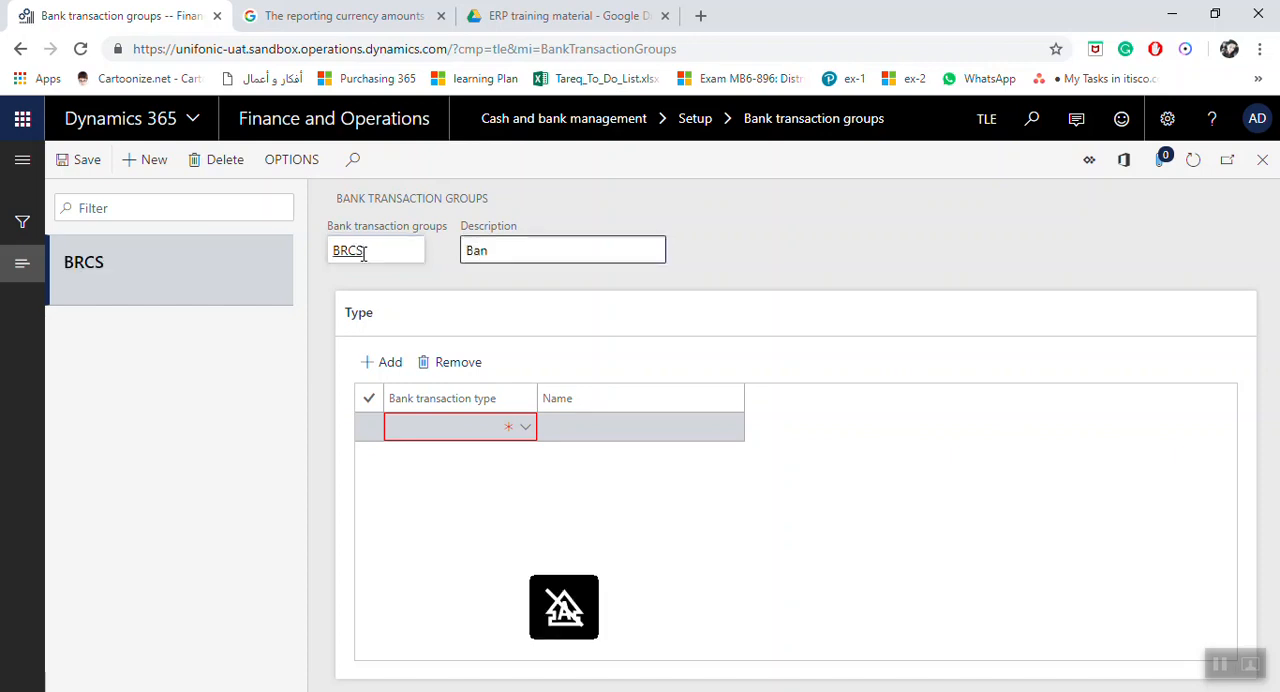
text(k Reconciliations)
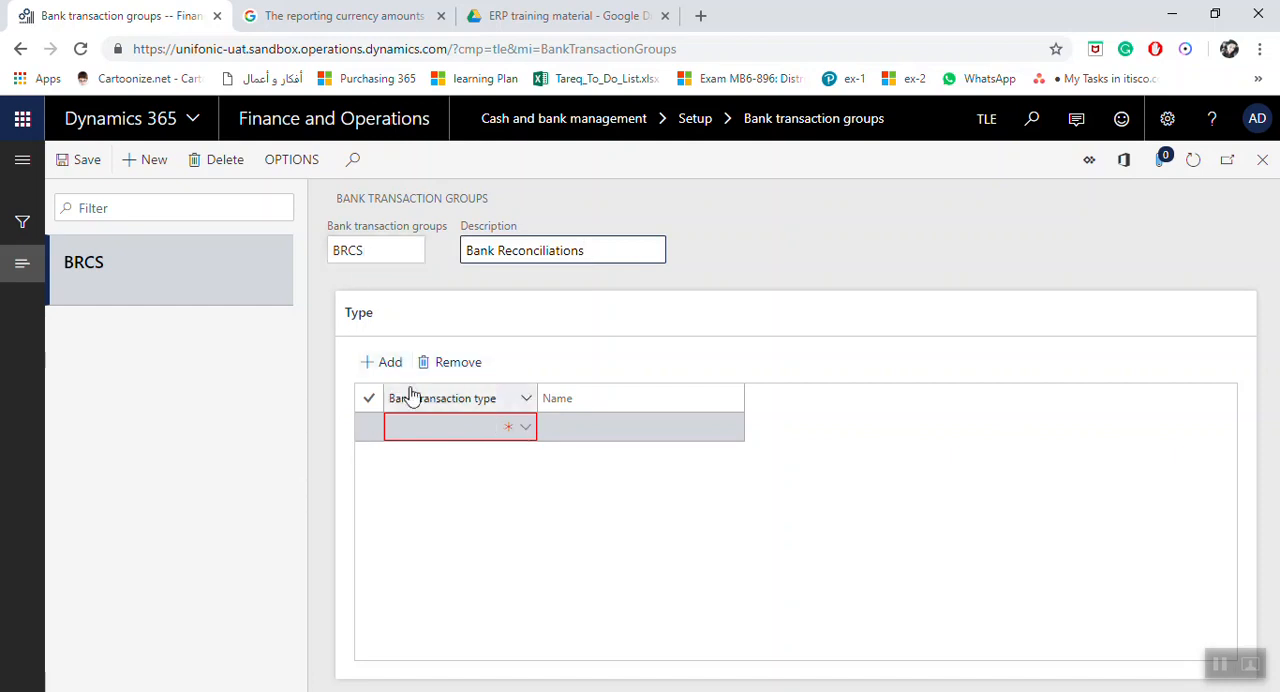
Step: Add the transaction types BCH Bank Charges and RFCH Refunded Checks to the BRCS group, and save and close the form
click(523, 435)
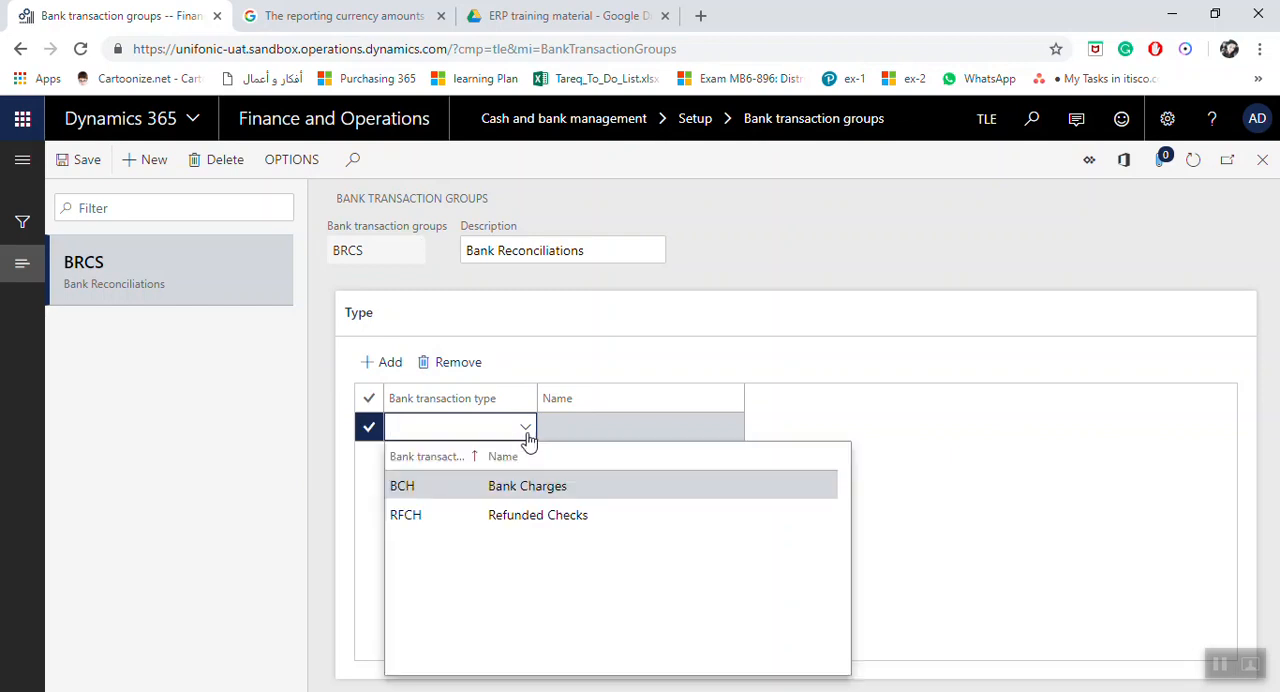
click(449, 490)
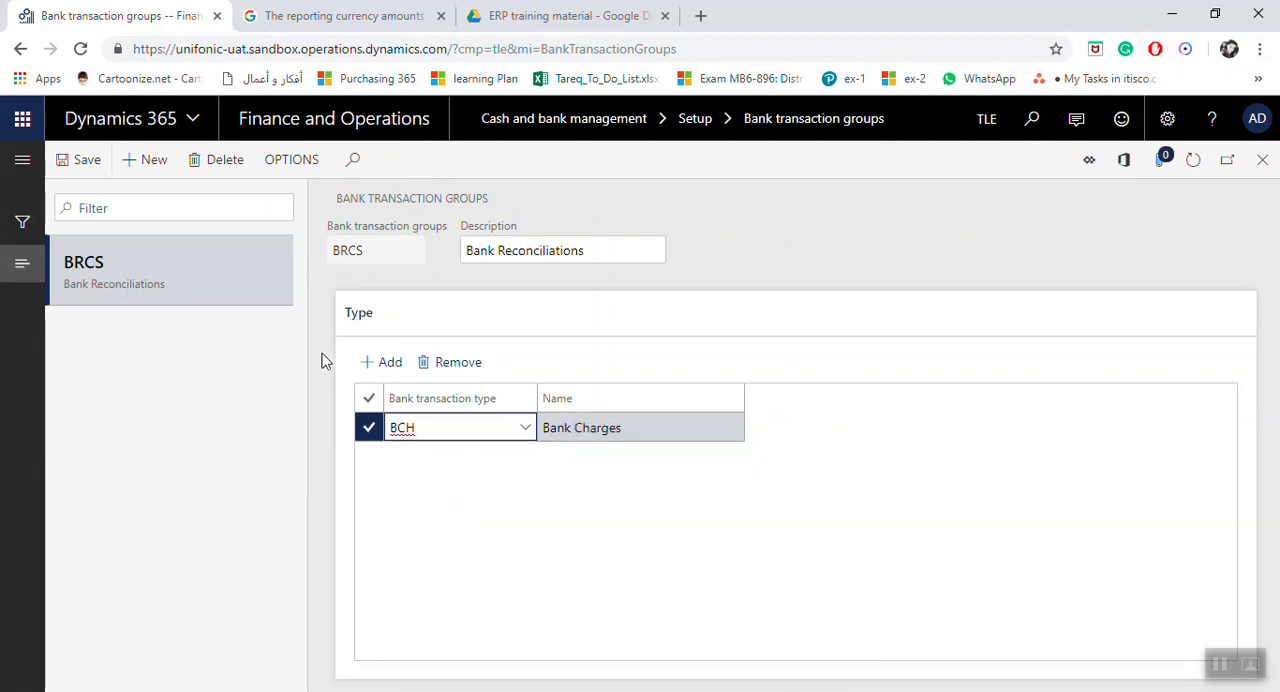
click(386, 362)
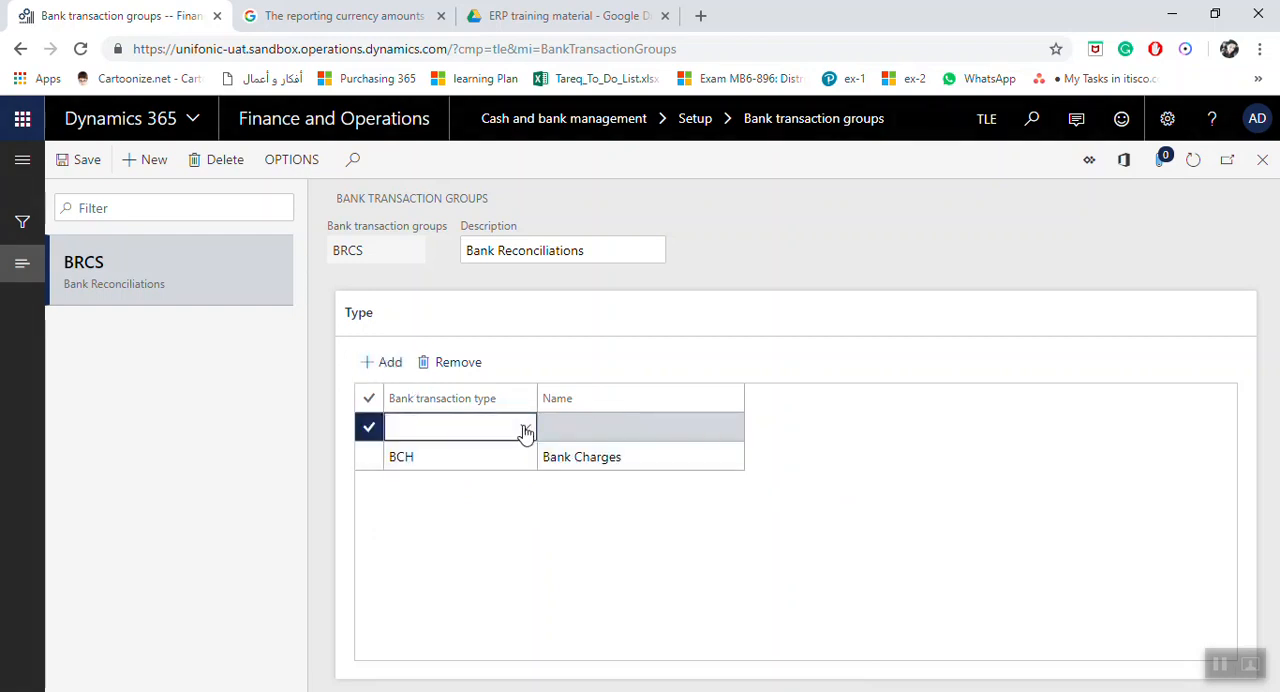
click(525, 430)
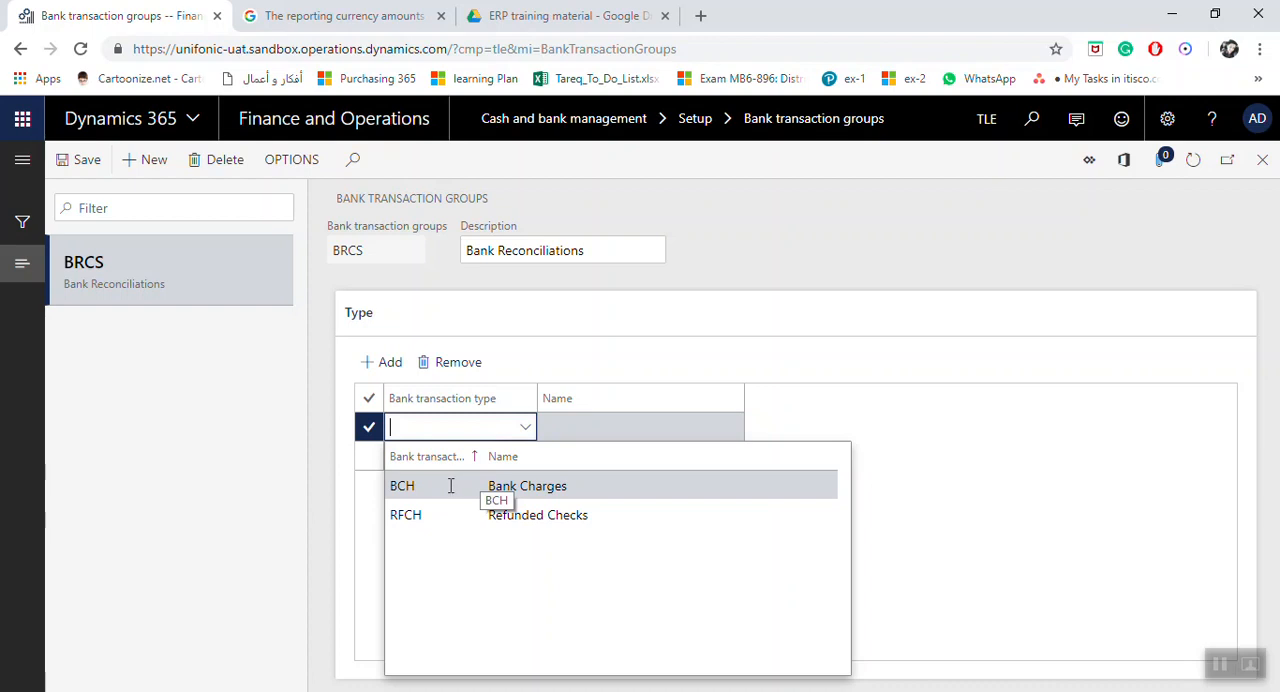
click(447, 515)
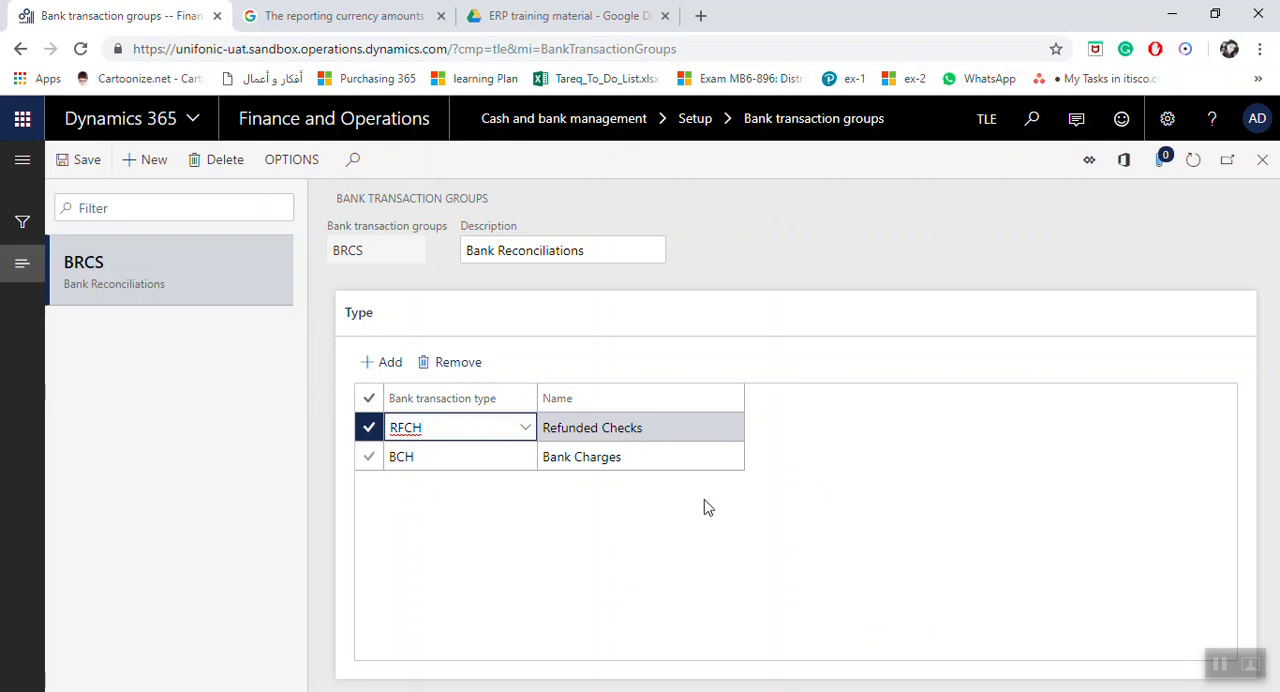
click(87, 162)
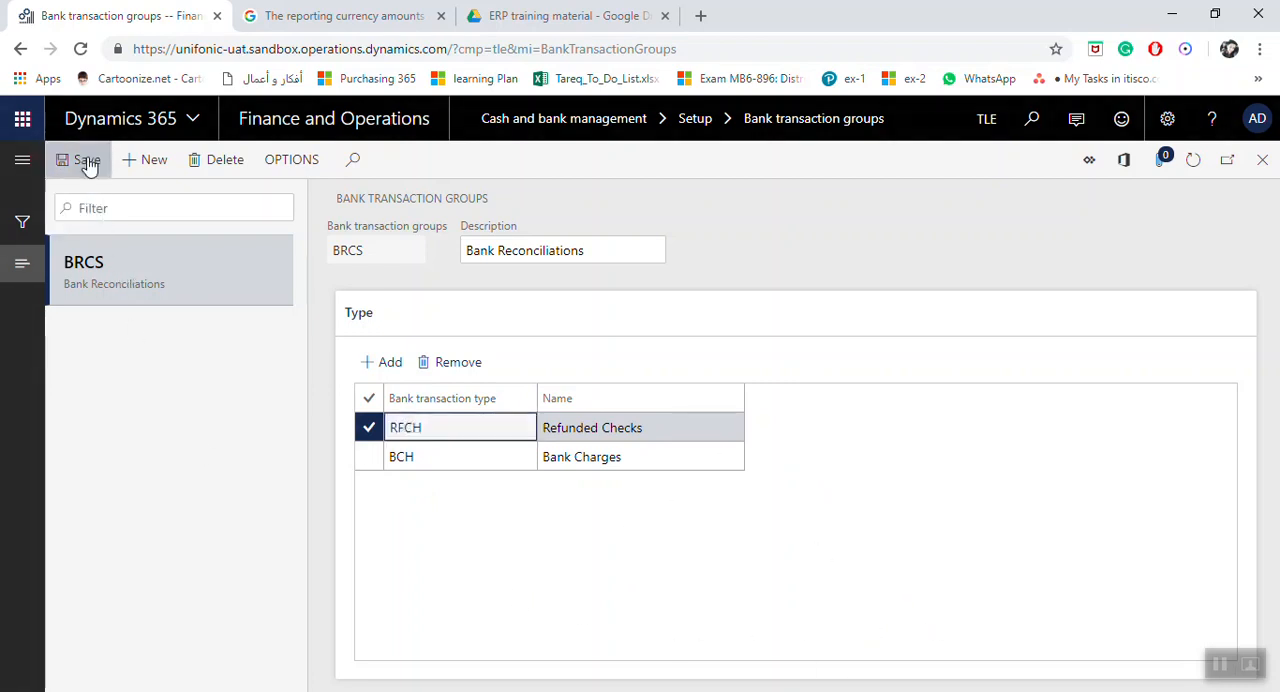
click(1265, 163)
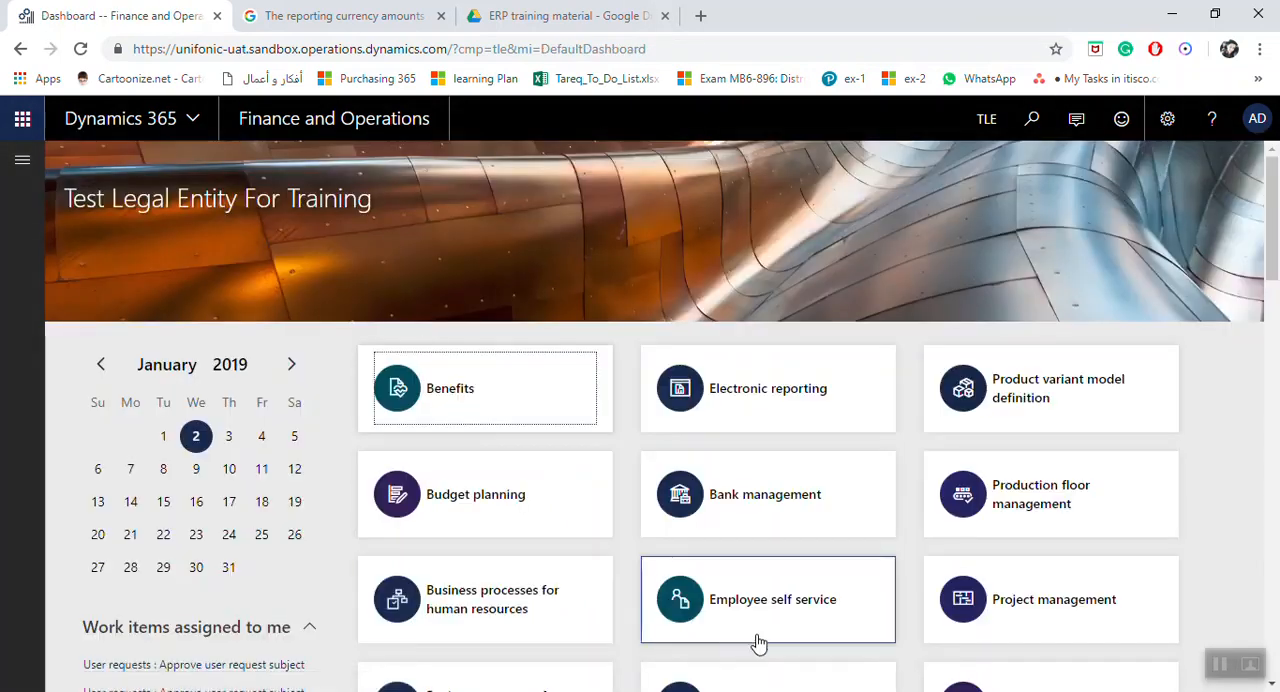